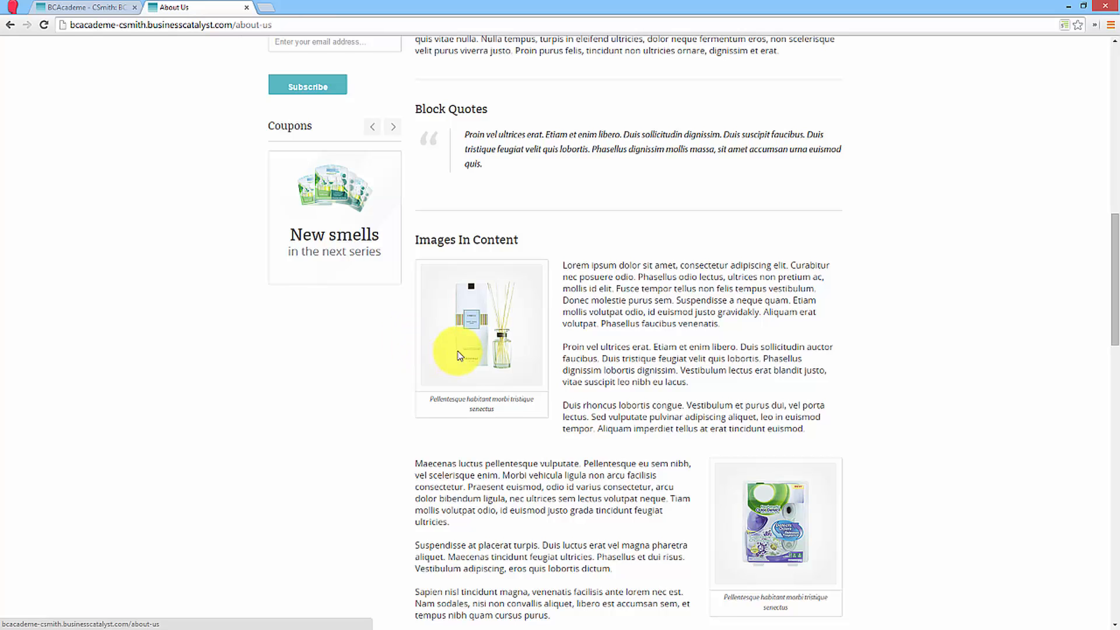
Open the About Us page for editing from the site's list of pages.
click(87, 8)
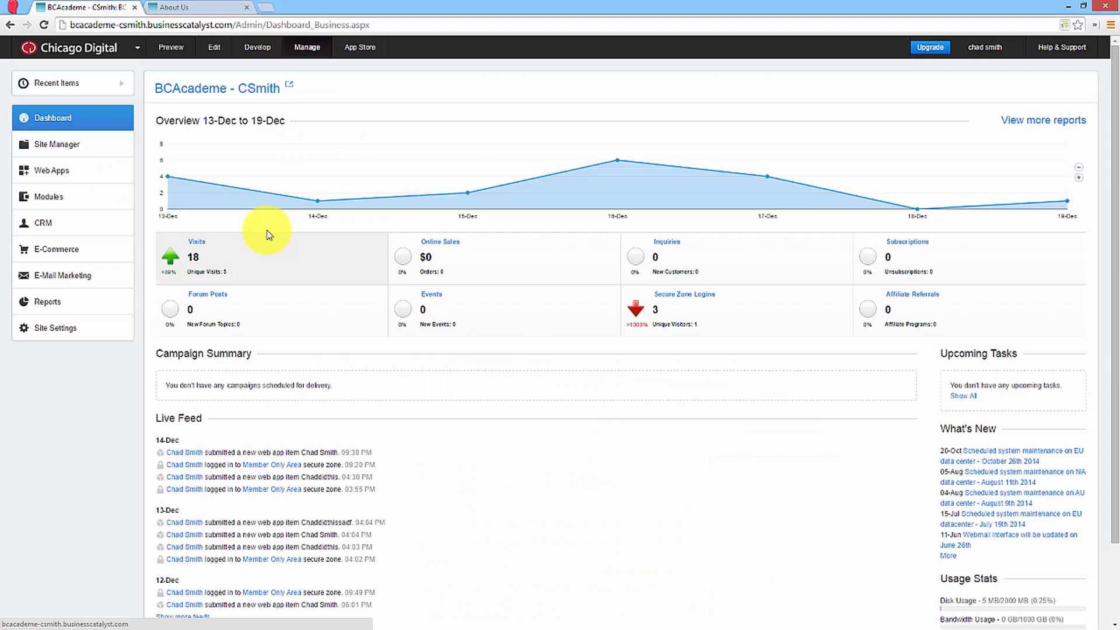
click(103, 151)
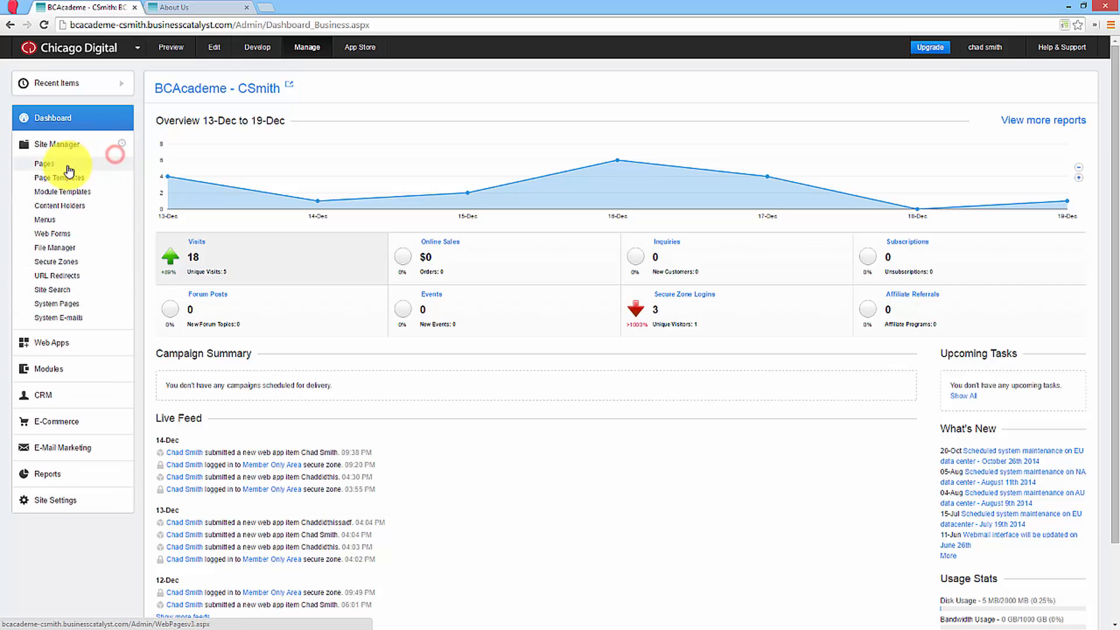
click(67, 167)
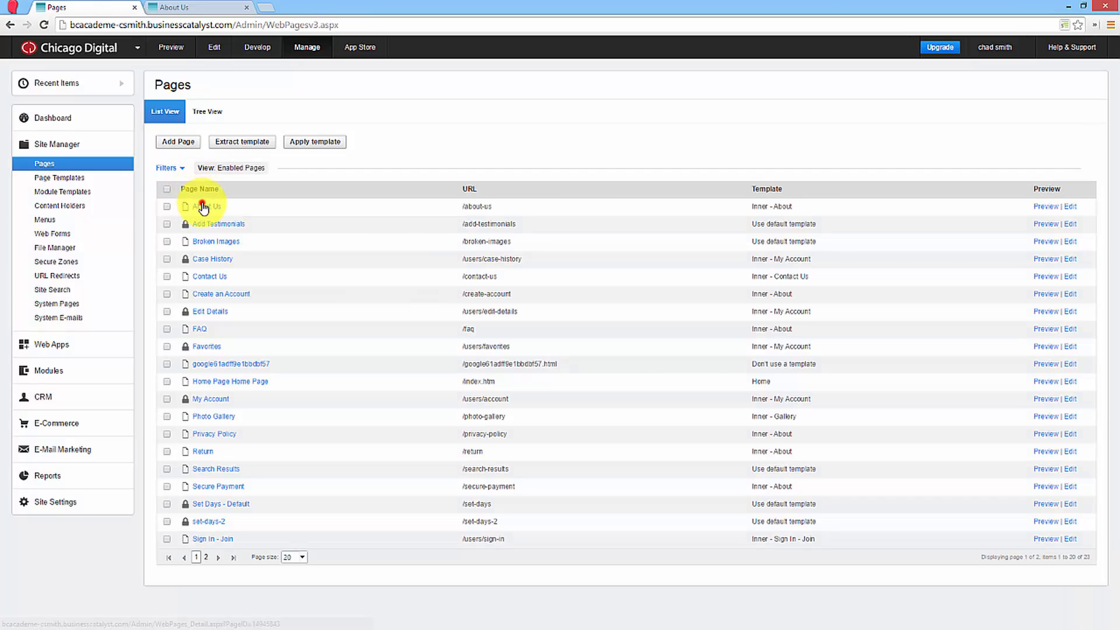
click(202, 207)
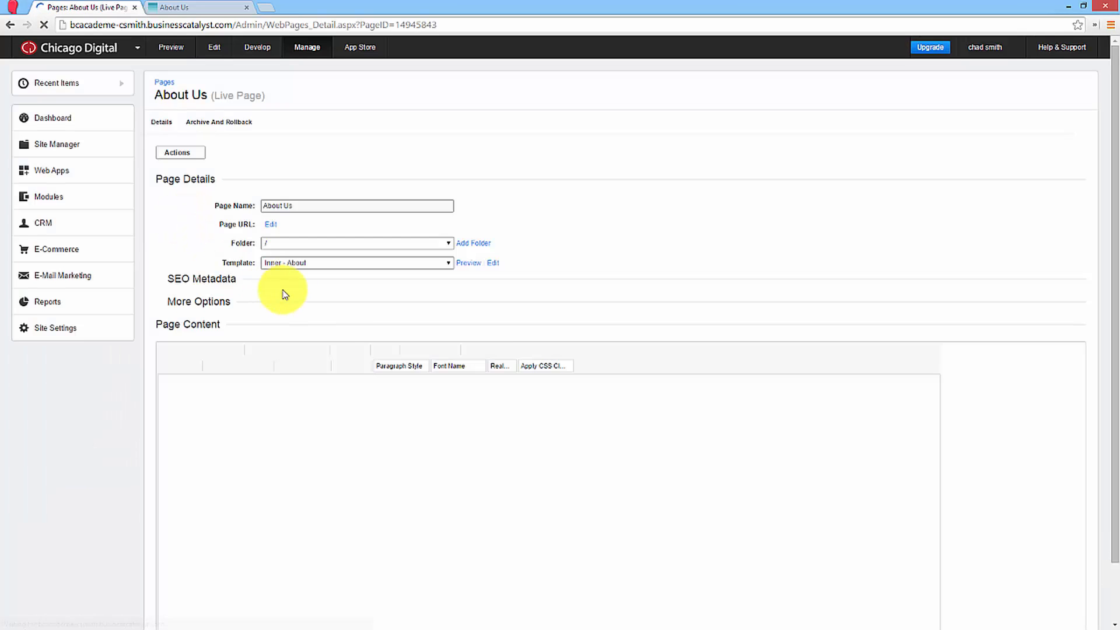
In the page's HTML source, set the alt text of img_left.png to "Scented Oil with Sticks" and publish the page.
scroll(432, 353, down, 5)
scroll(445, 342, down, 10)
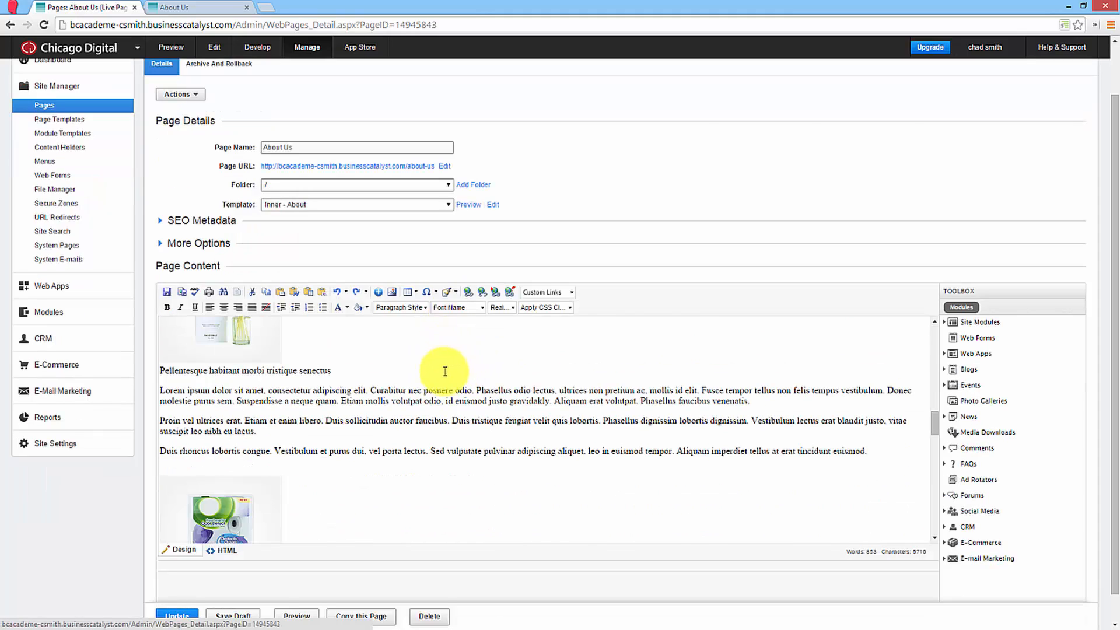
scroll(583, 233, down, 1)
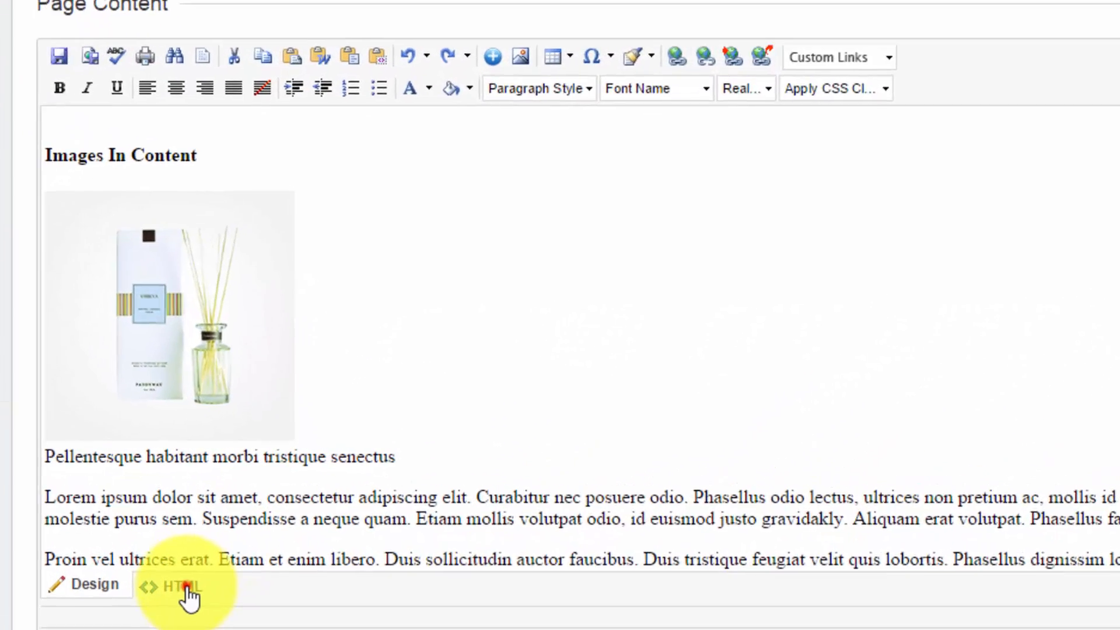
click(226, 520)
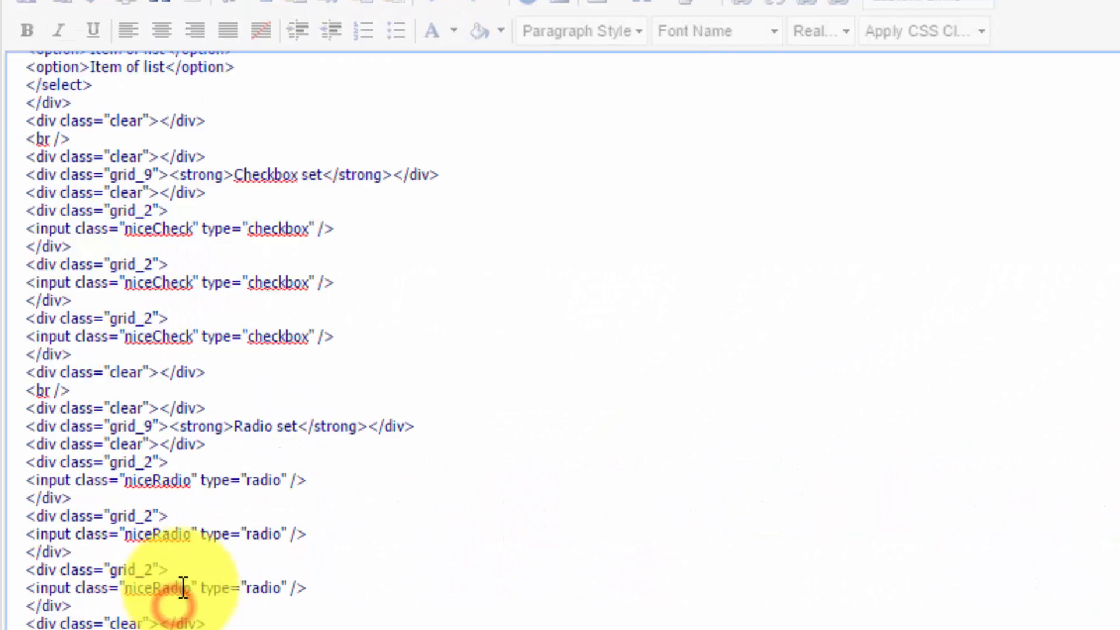
scroll(332, 505, up, 20)
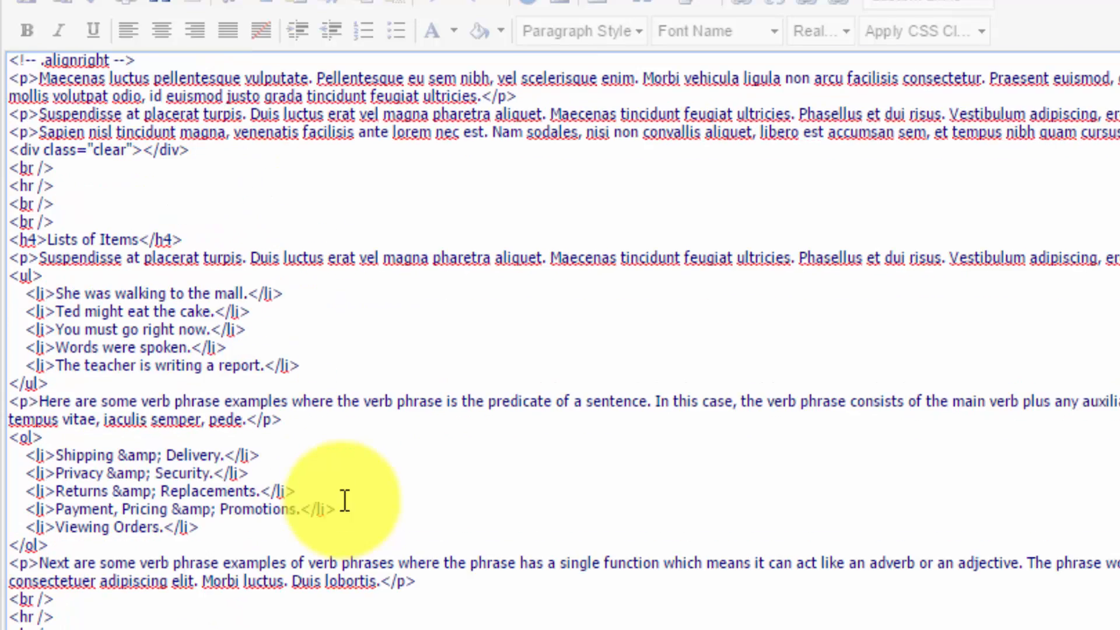
scroll(345, 500, up, 8)
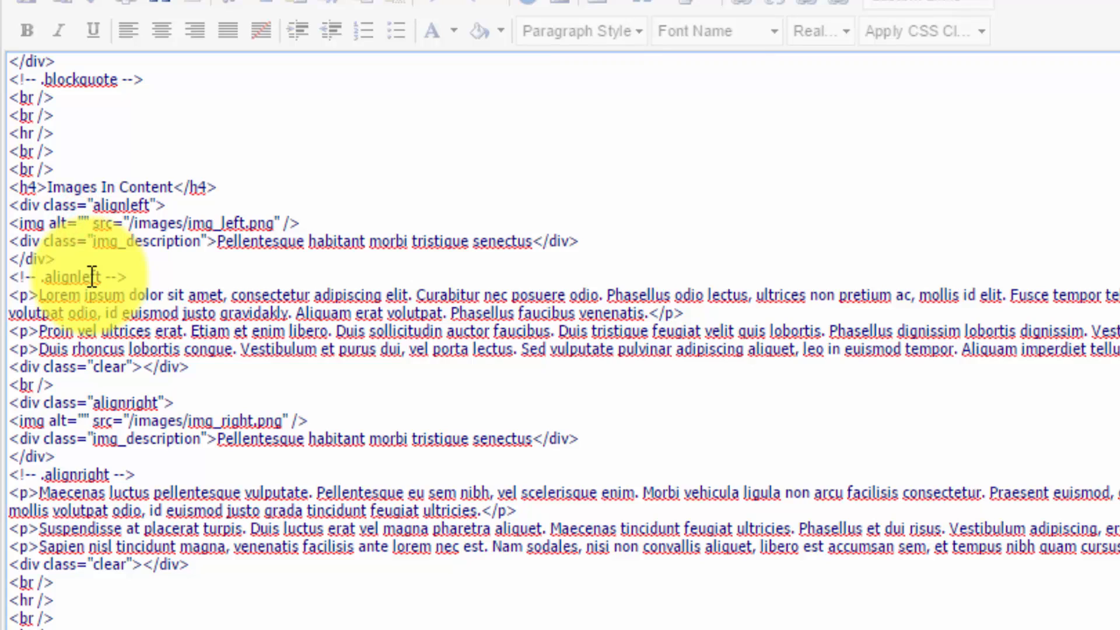
text(Scented O)
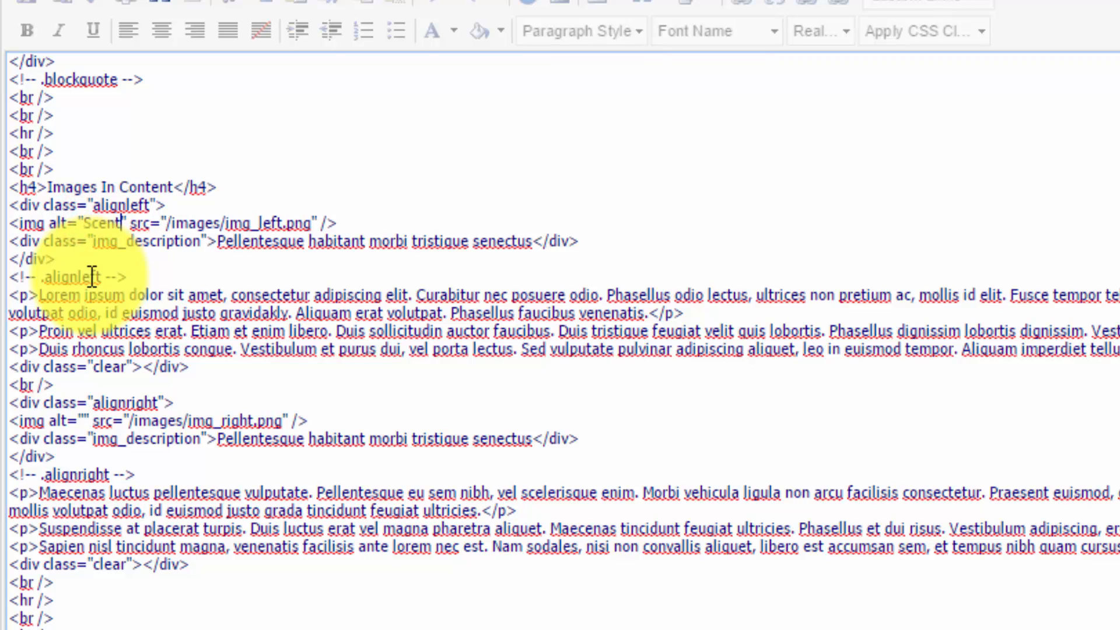
text(il with St)
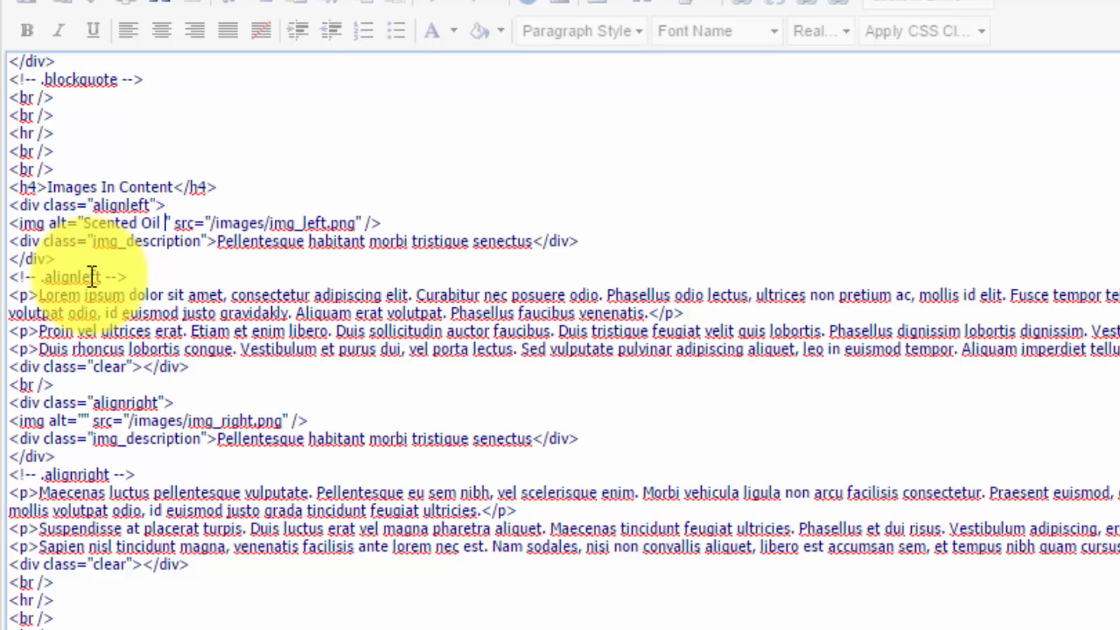
text(icks)
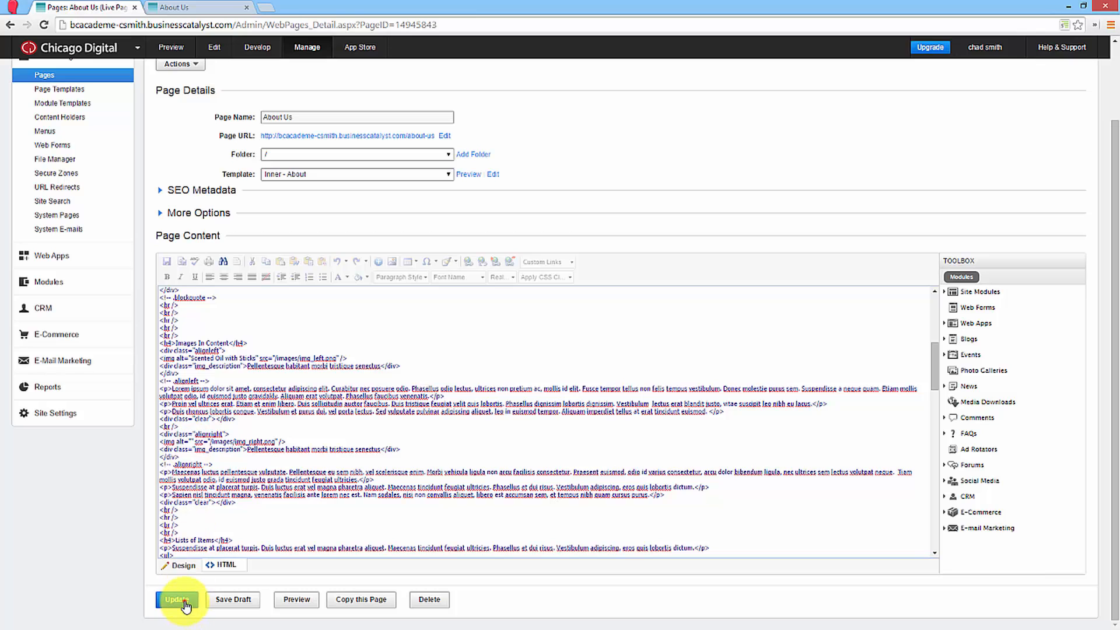
click(185, 605)
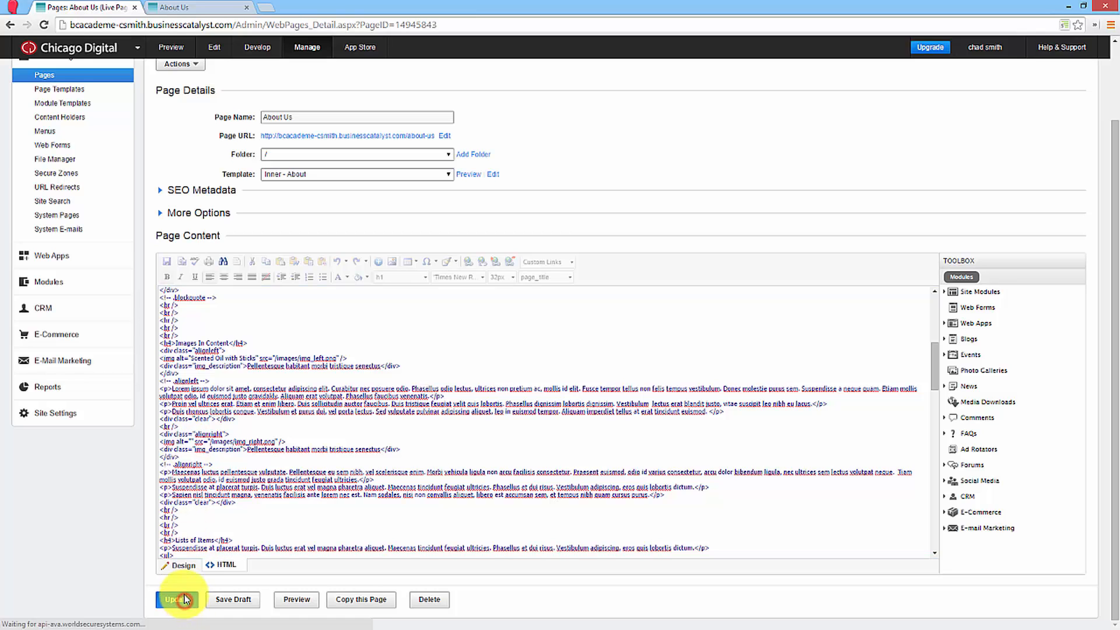
Select the first image under Images In Content in the page's design view and open its properties.
click(211, 8)
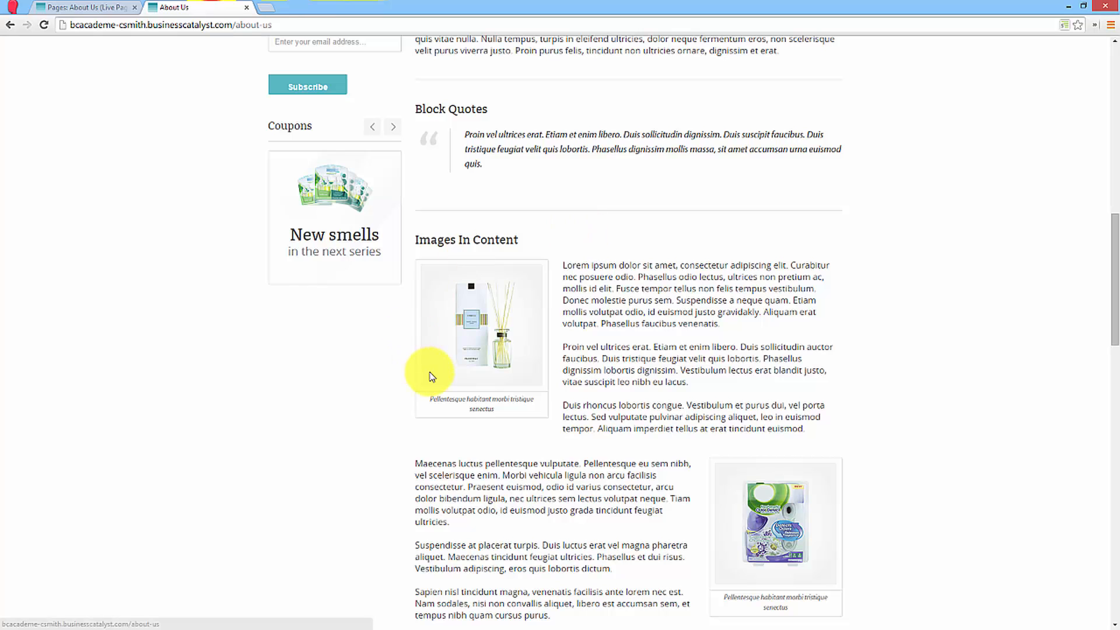
click(95, 8)
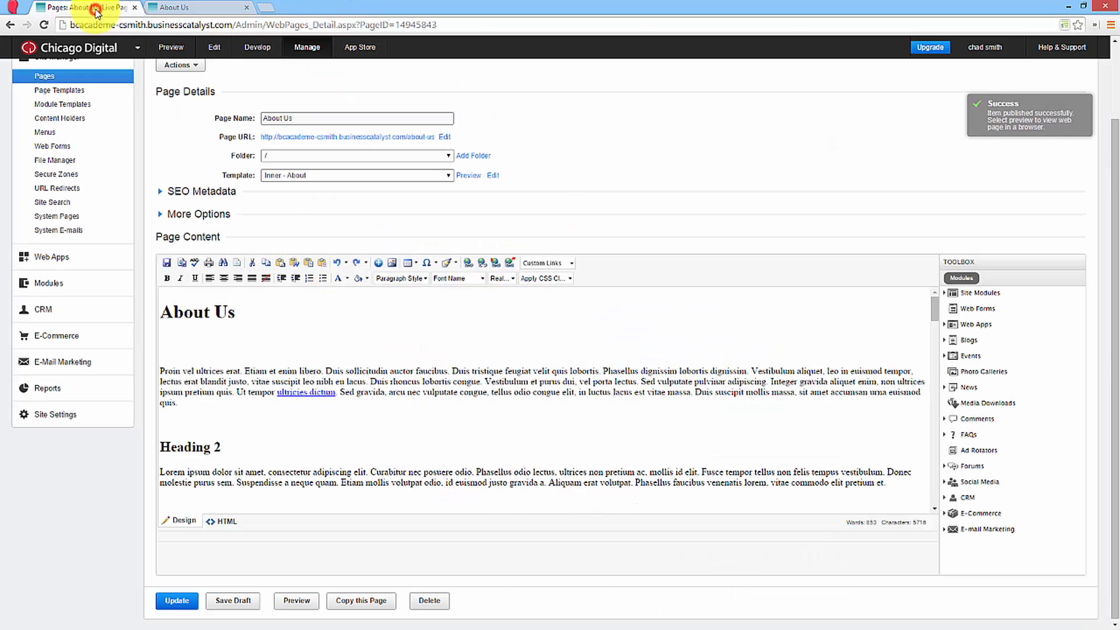
scroll(263, 331, down, 10)
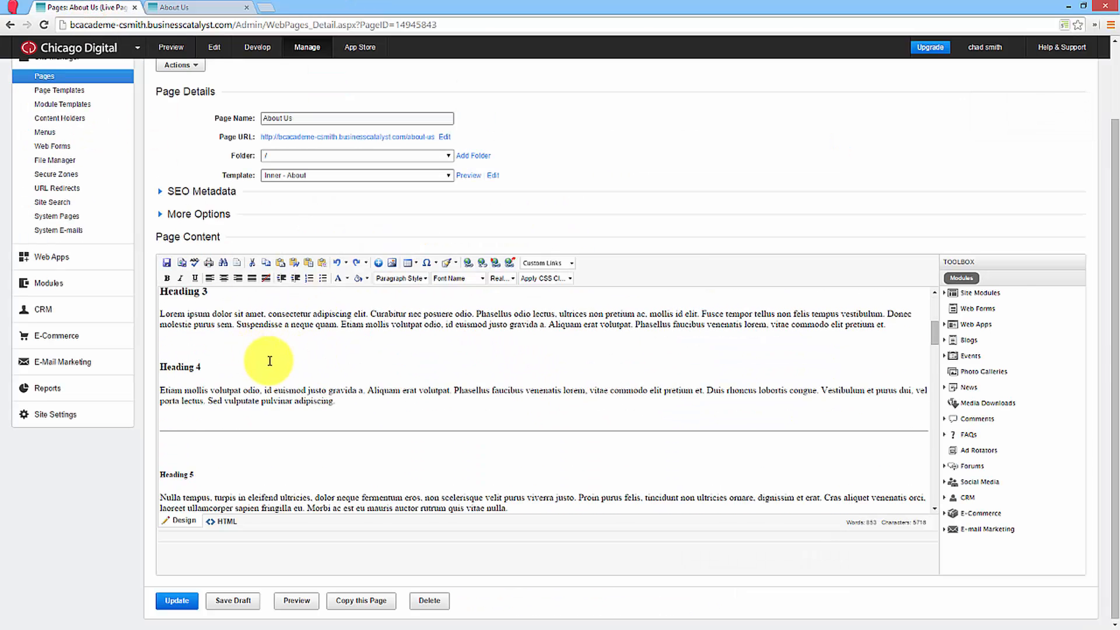
scroll(274, 363, down, 5)
scroll(295, 363, up, 2)
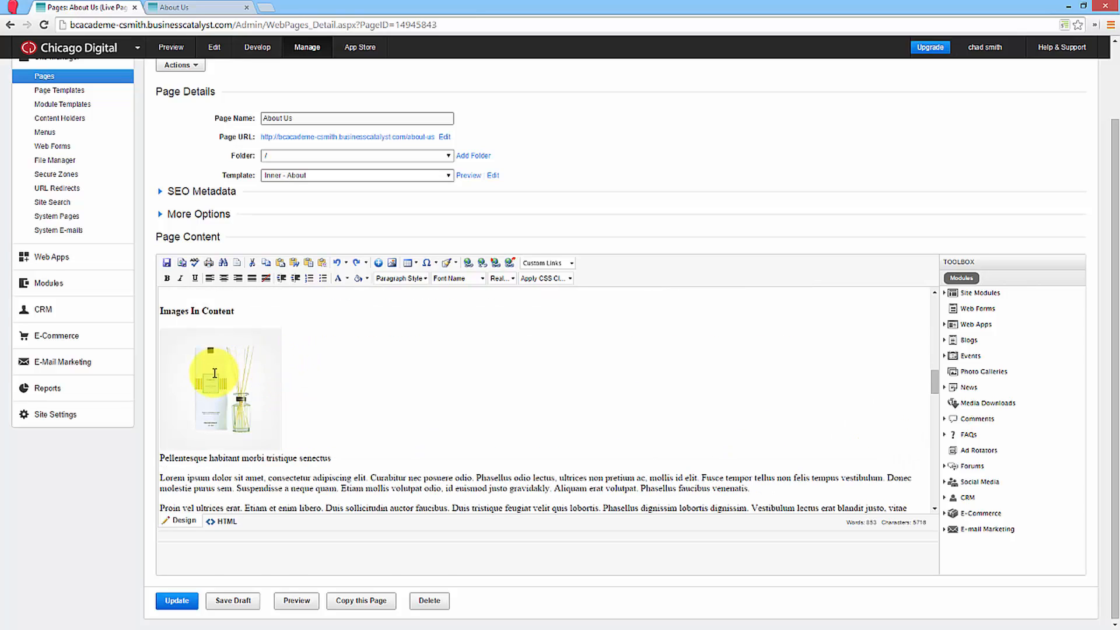
click(213, 375)
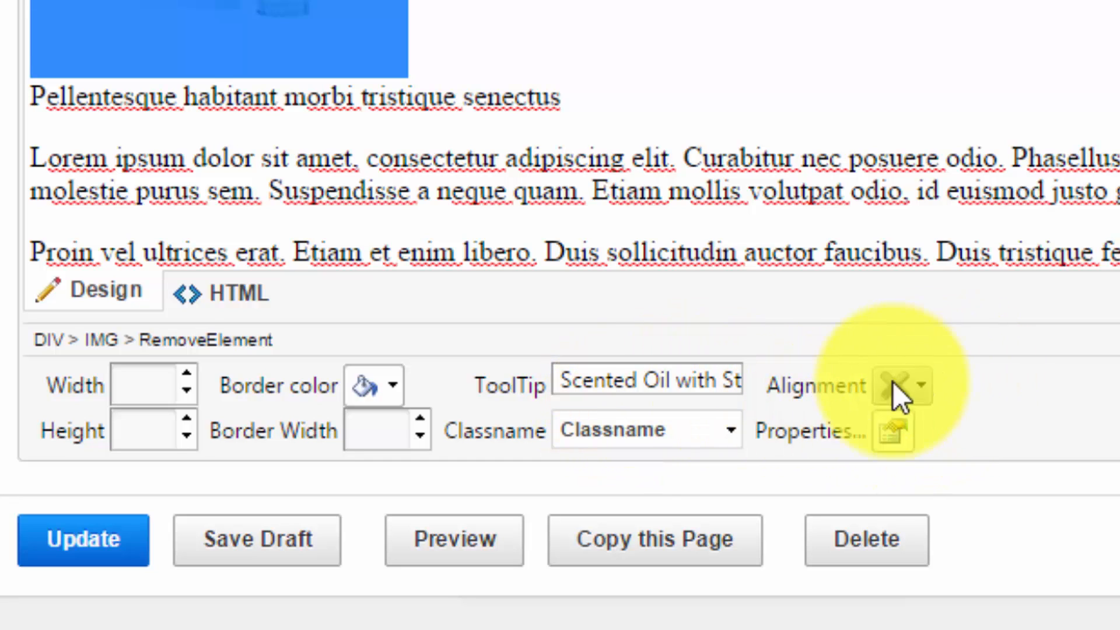
click(896, 434)
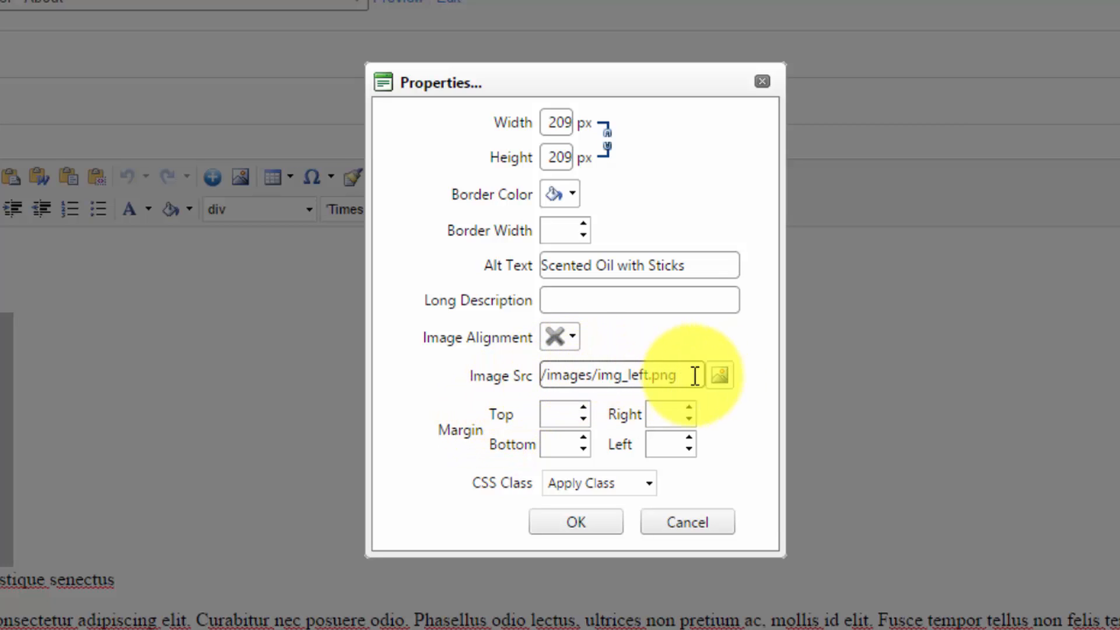
Open the file browser for the image source, and close it and the image properties without changing anything.
click(715, 376)
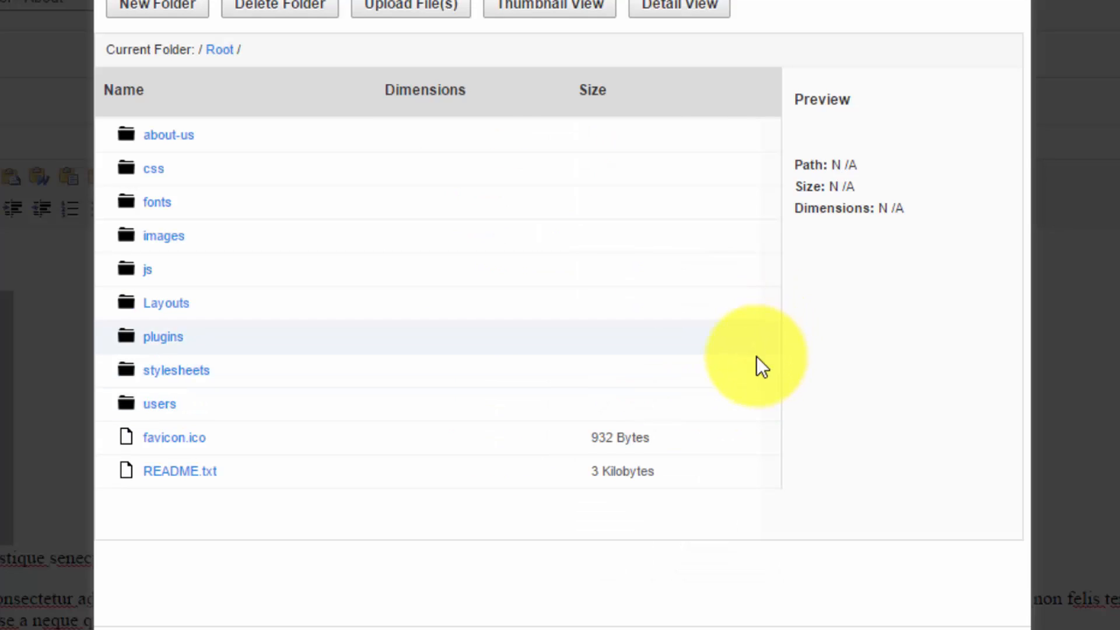
click(241, 629)
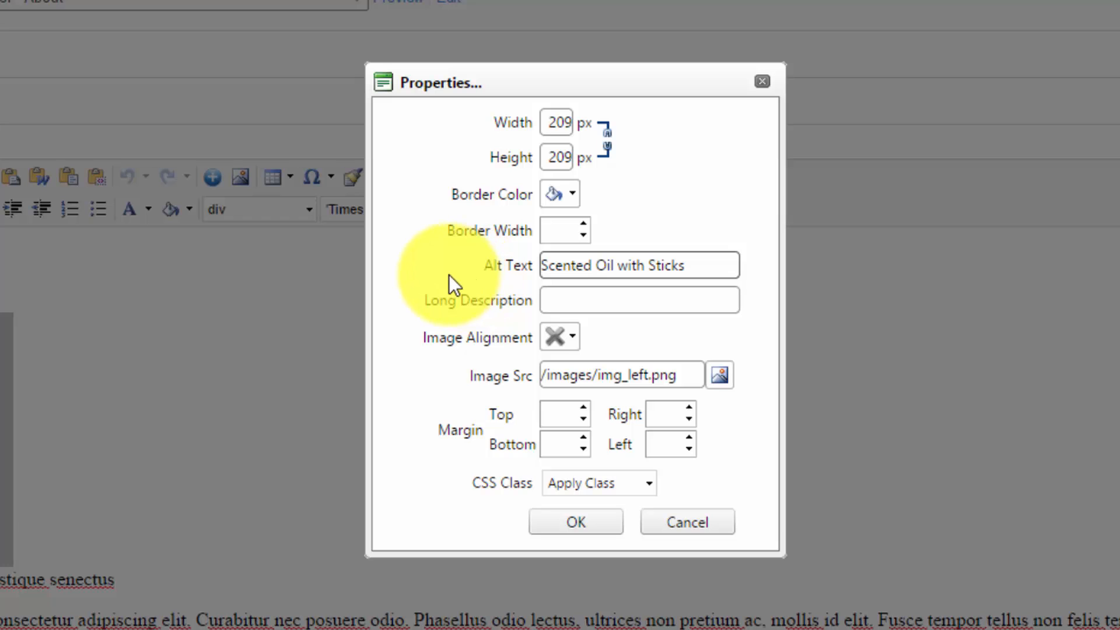
click(321, 352)
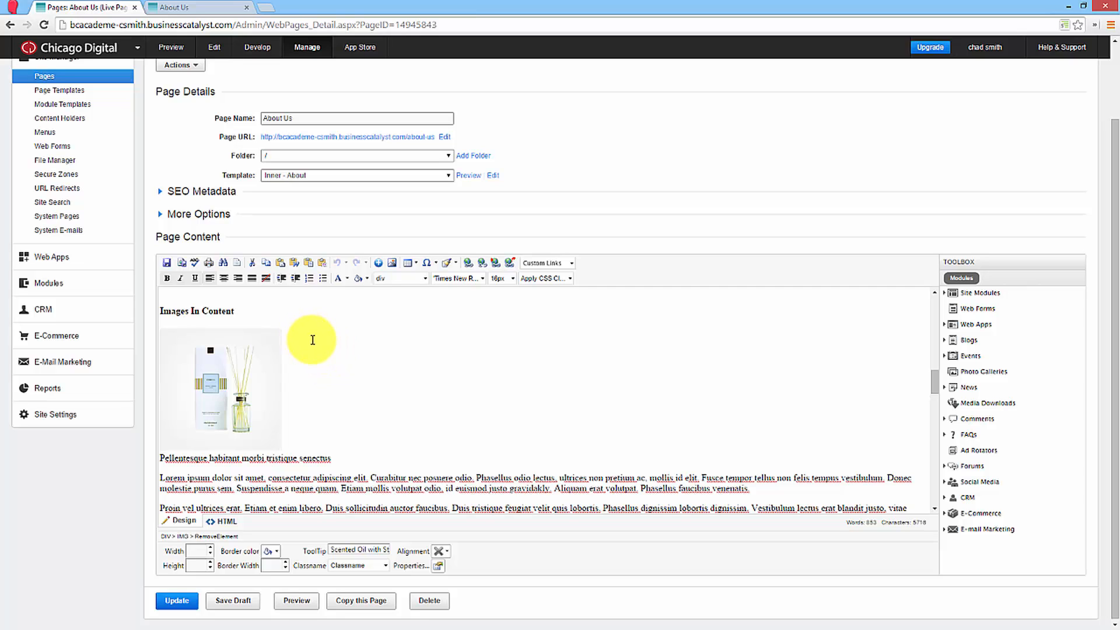
Open the Individual Product - Small template of the Online Shop Layouts in HTML source view.
scroll(312, 339, up, 1)
scroll(145, 269, up, 1)
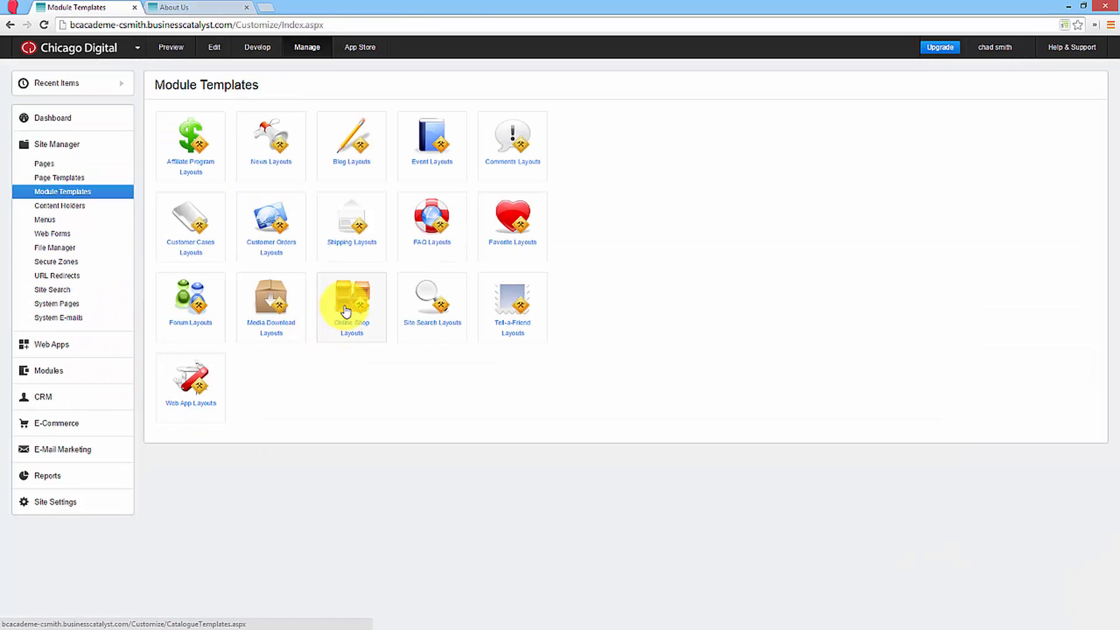
click(347, 303)
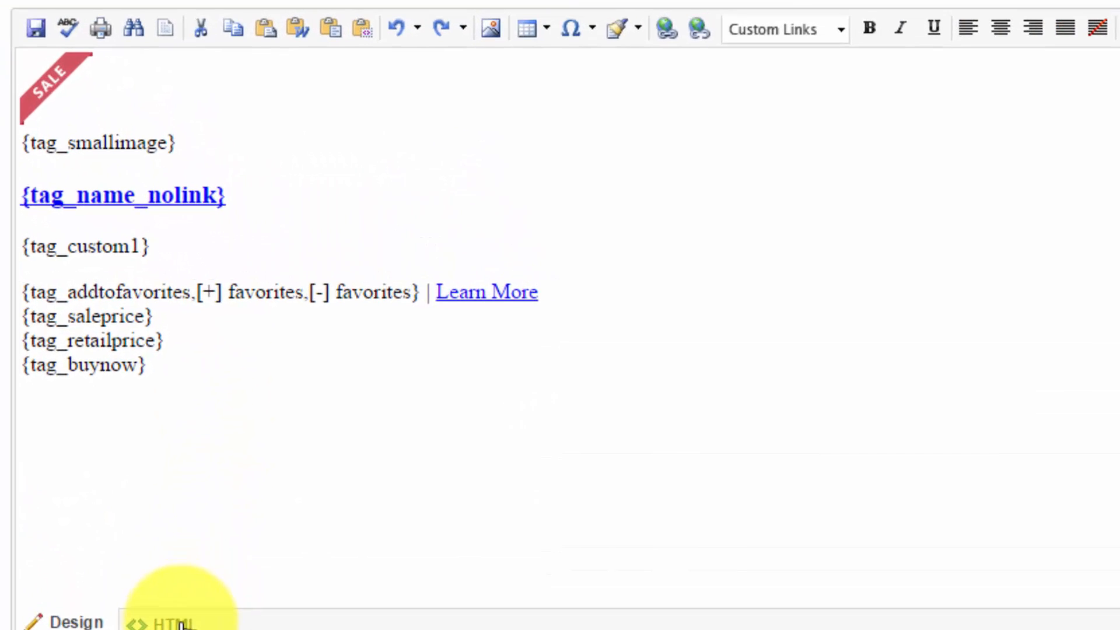
click(175, 623)
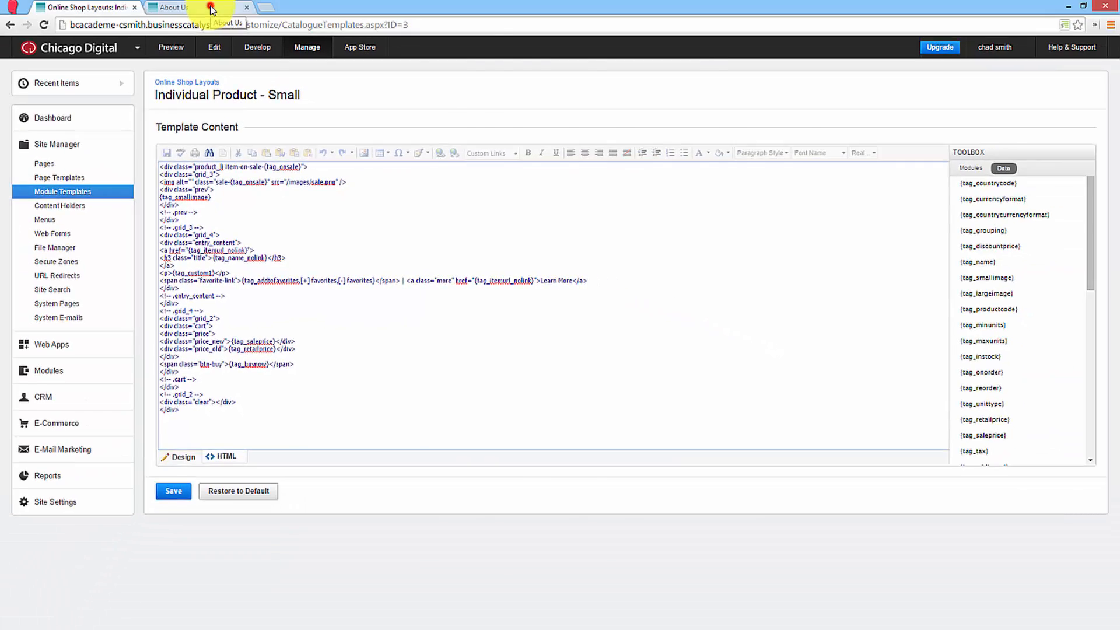
Open the Liquids category on the live site and inspect the HTML of the first product's image, including its alt attribute.
click(210, 7)
scroll(293, 120, up, 10)
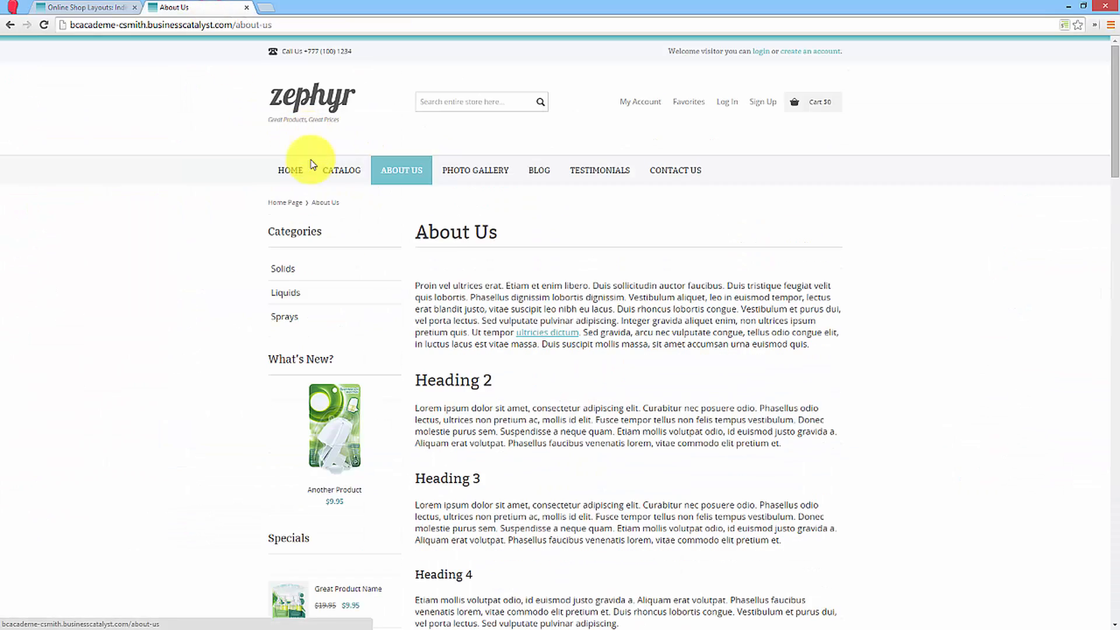
click(300, 294)
scroll(461, 257, down, 2)
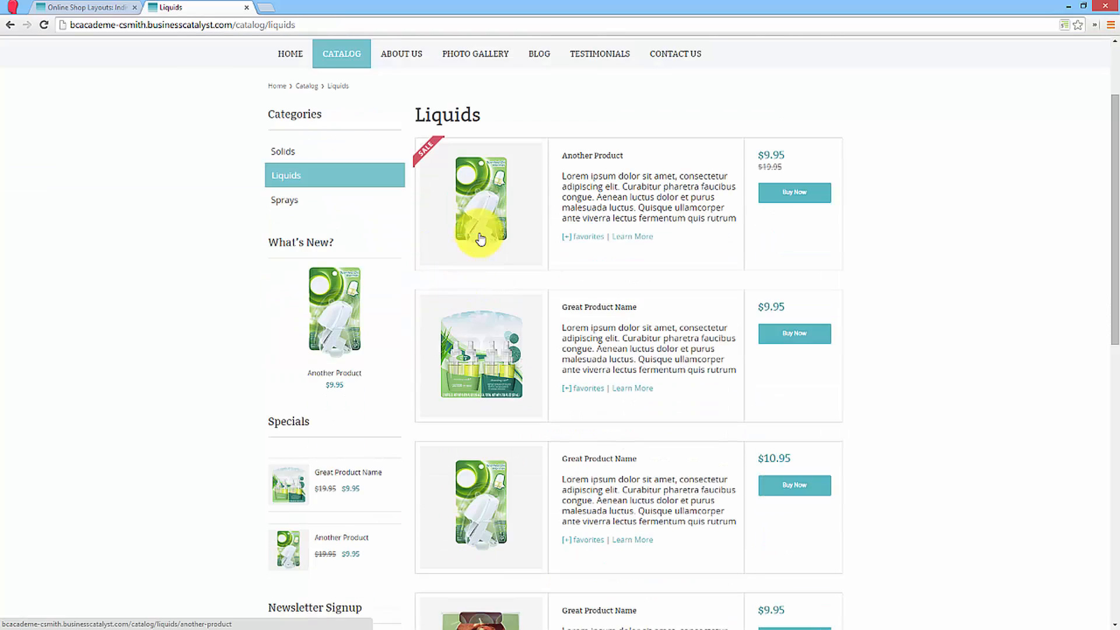
right_click(489, 219)
click(525, 400)
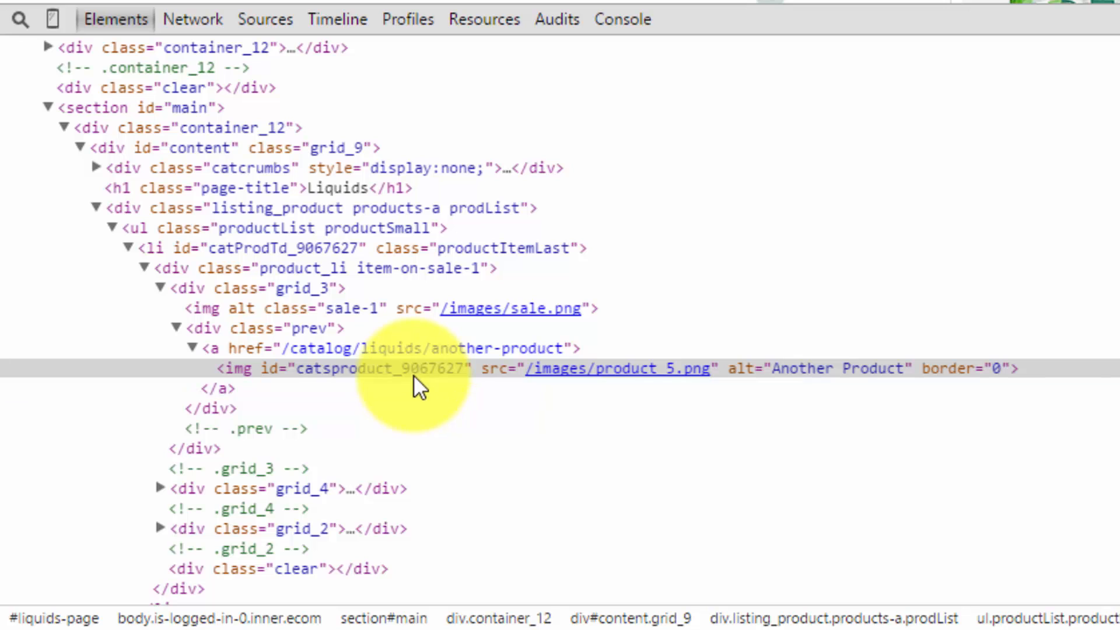
mouse_move(564, 373)
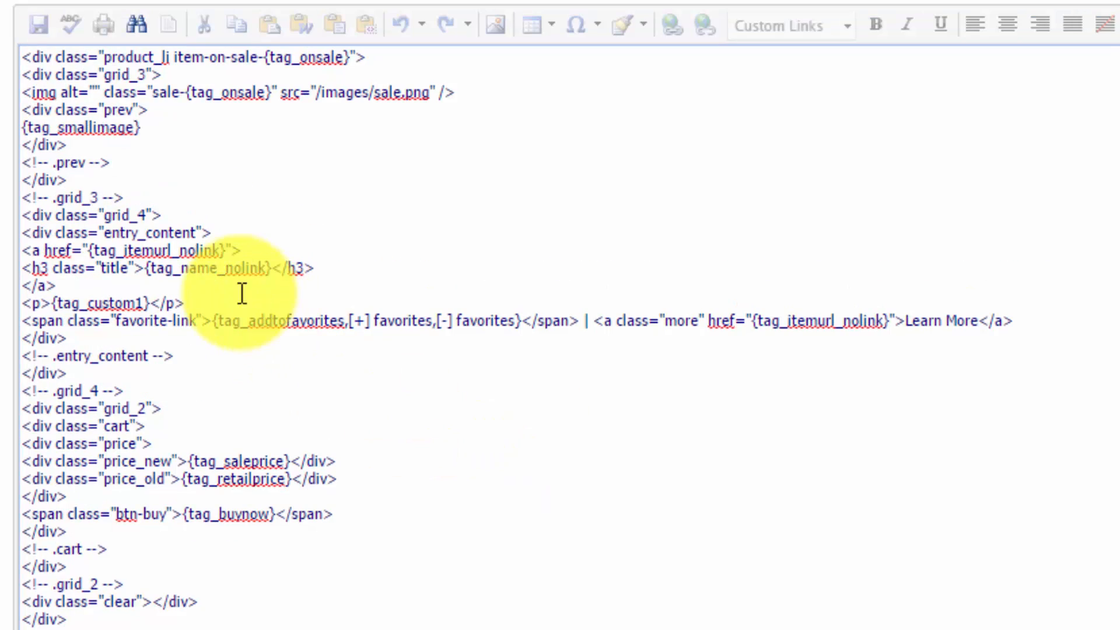
Insert <a href=""><img src="" alt=""></a> on a new line directly above {tag_smallimage} in the small product template.
click(157, 114)
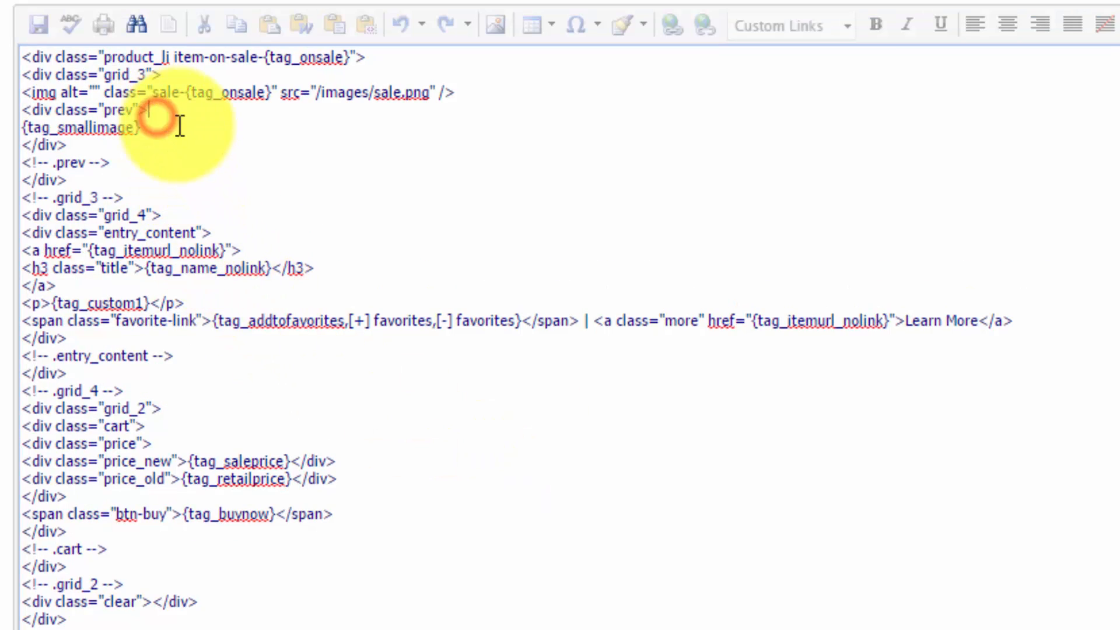
key(Return)
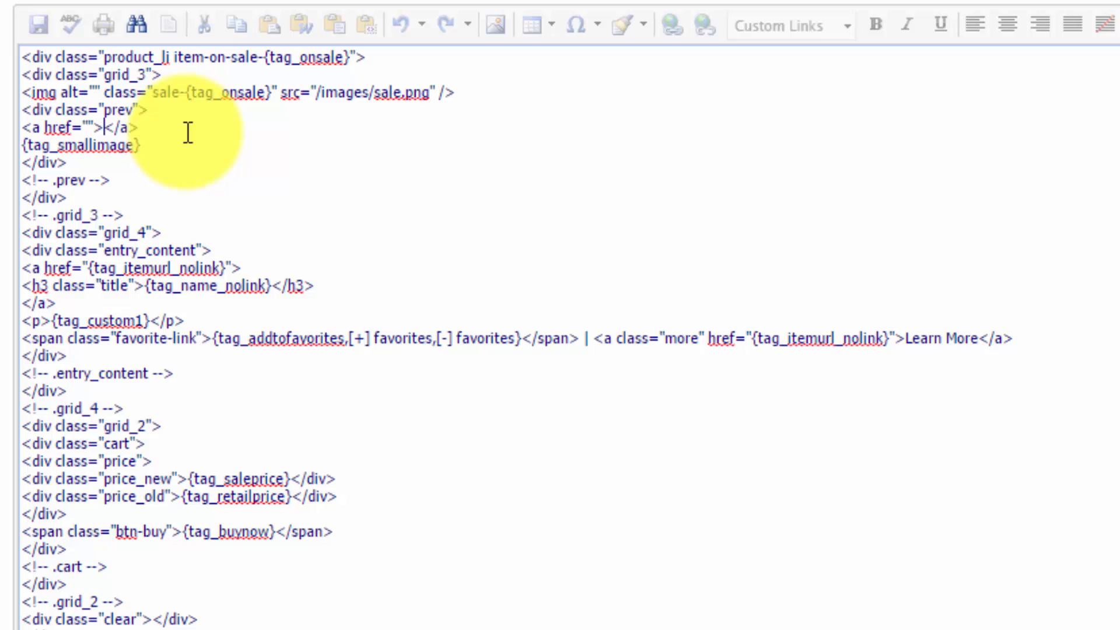
text(img src="" <)
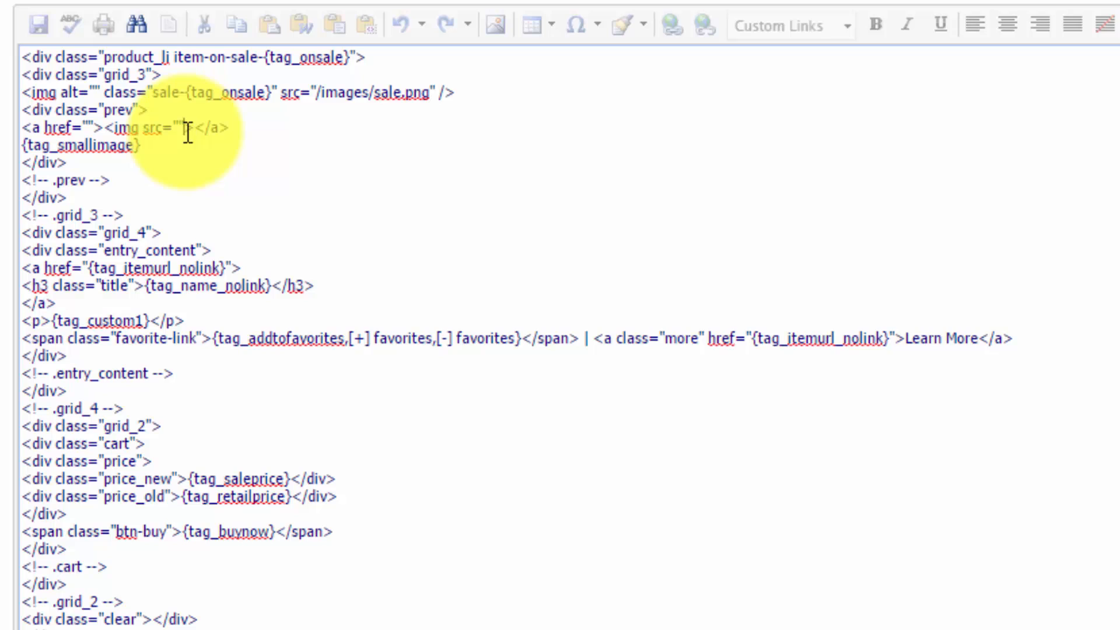
text(alt="")
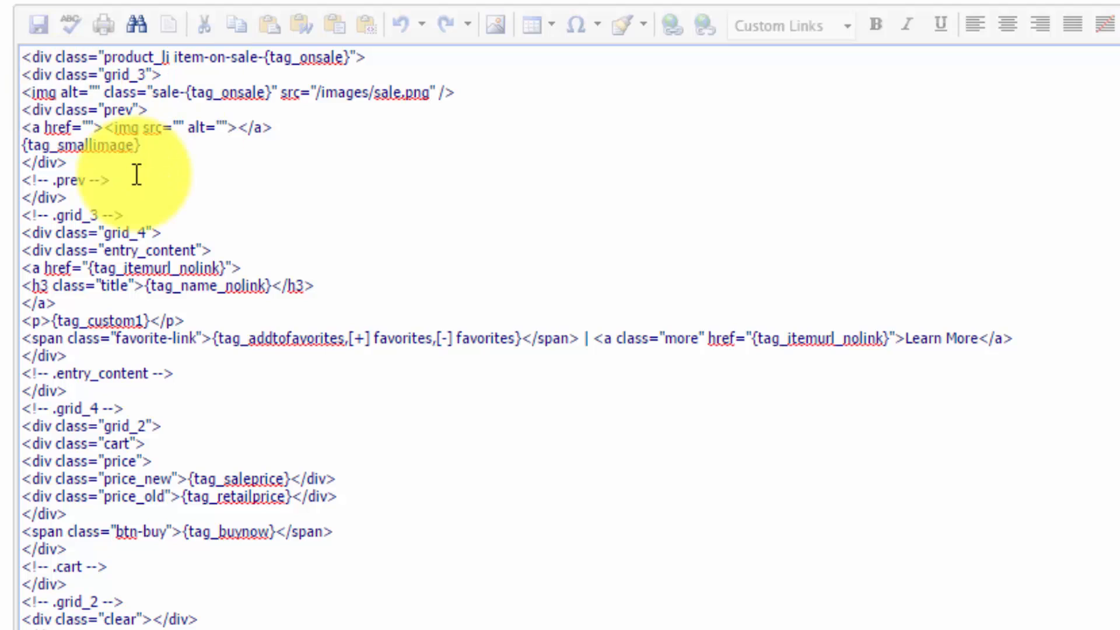
Fill the new link's href with {tag_itemurl_nolink} and the image's src with {tag_smallimage} from the data tags.
click(88, 127)
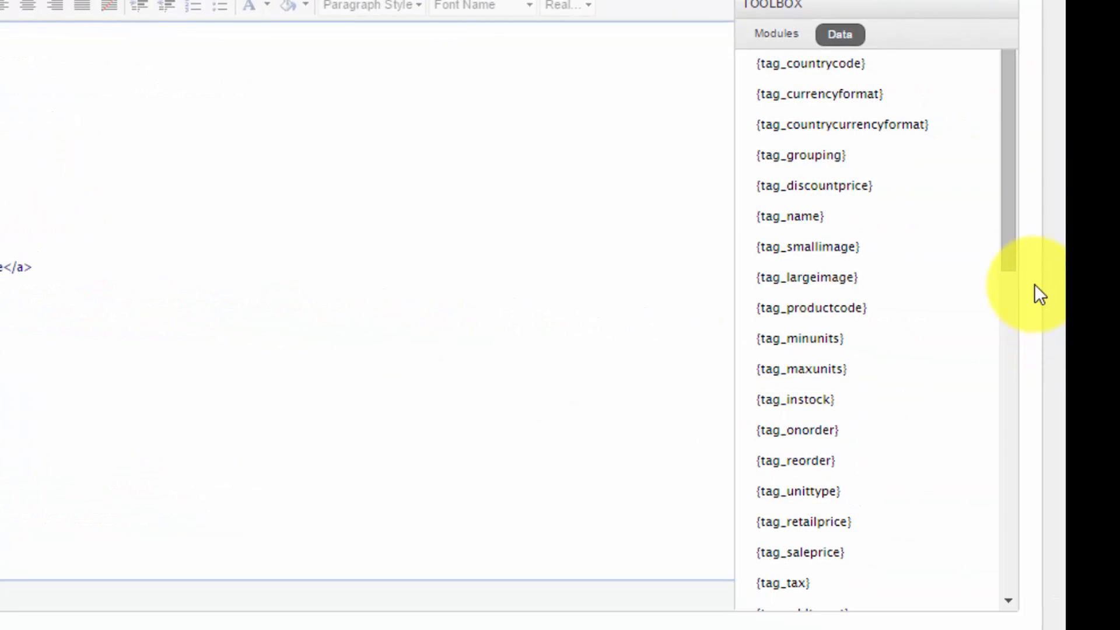
drag(1008, 228, 987, 568)
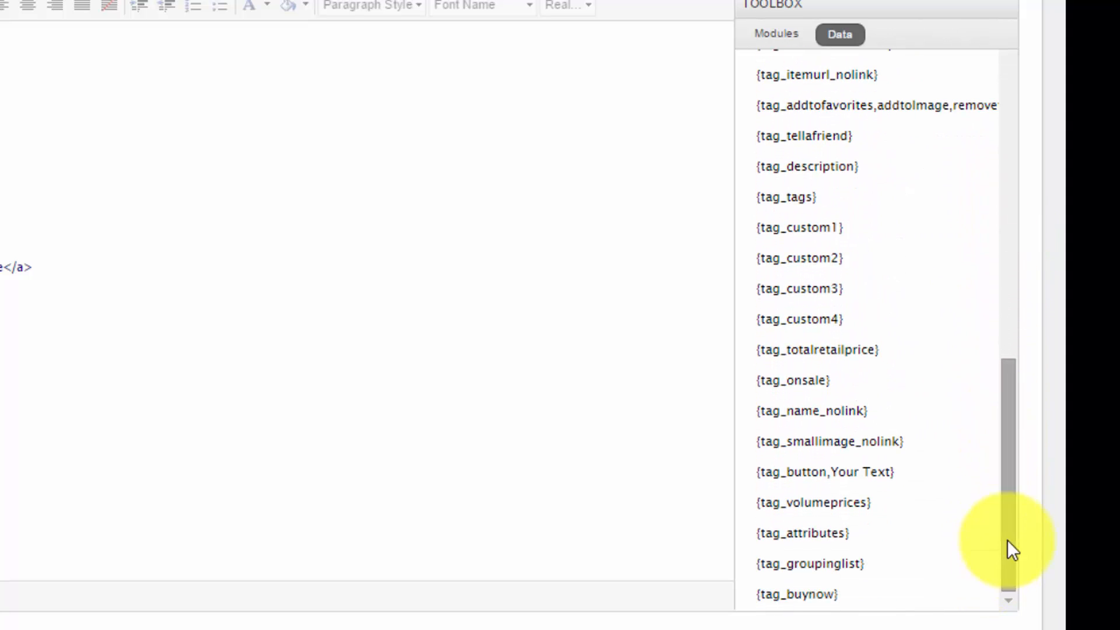
click(819, 82)
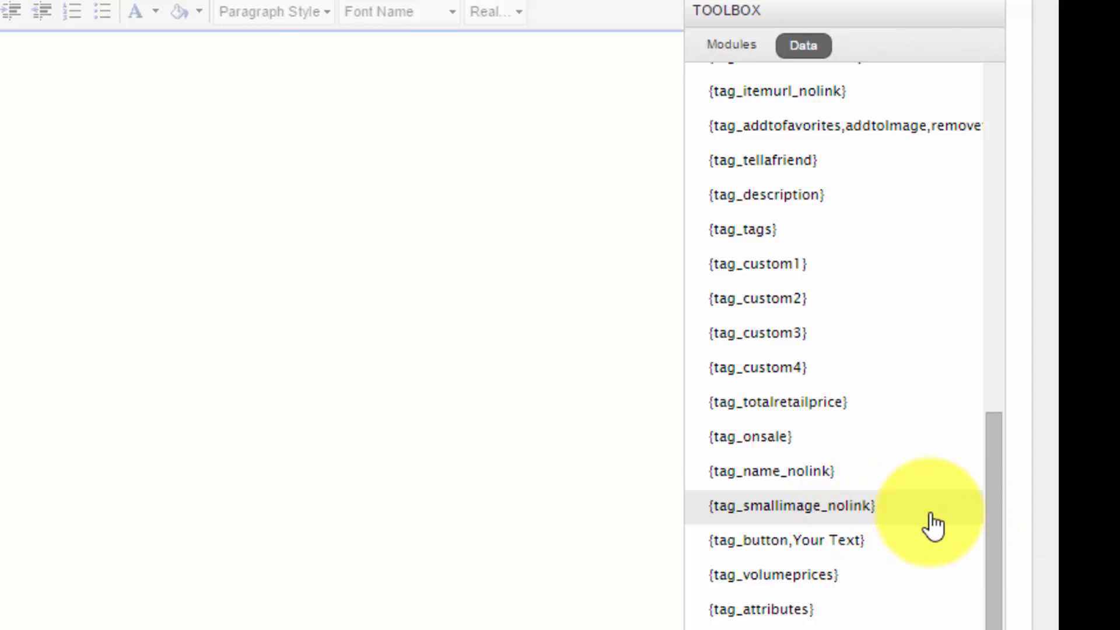
drag(991, 519, 967, 210)
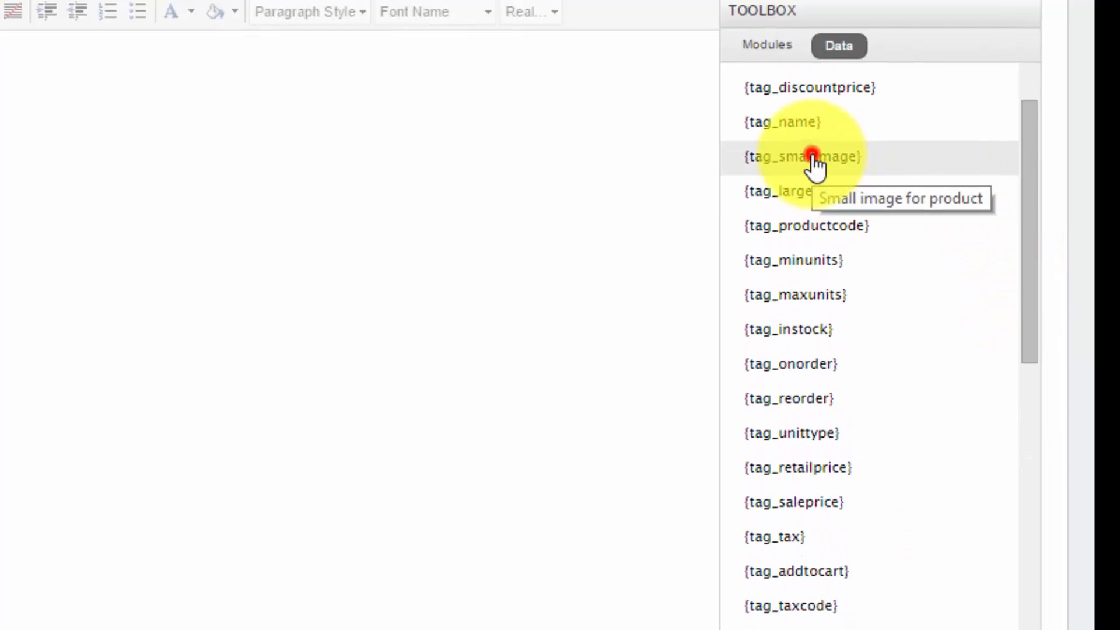
click(812, 157)
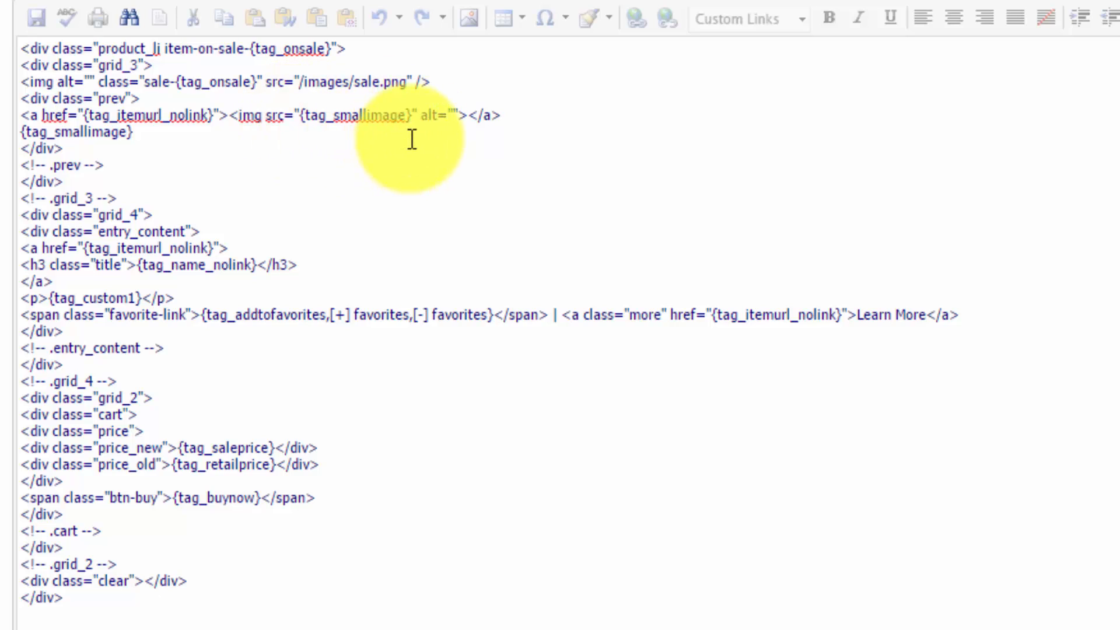
Set the alt attribute of the linked product image to {tag_name_nolink}.
click(455, 111)
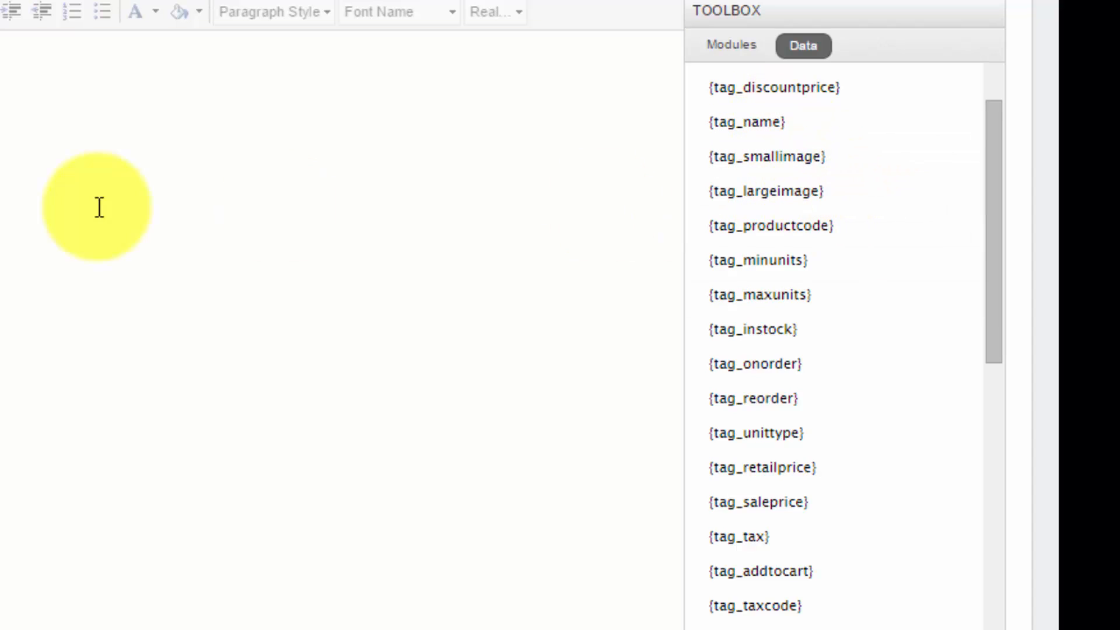
scroll(831, 318, down, 4)
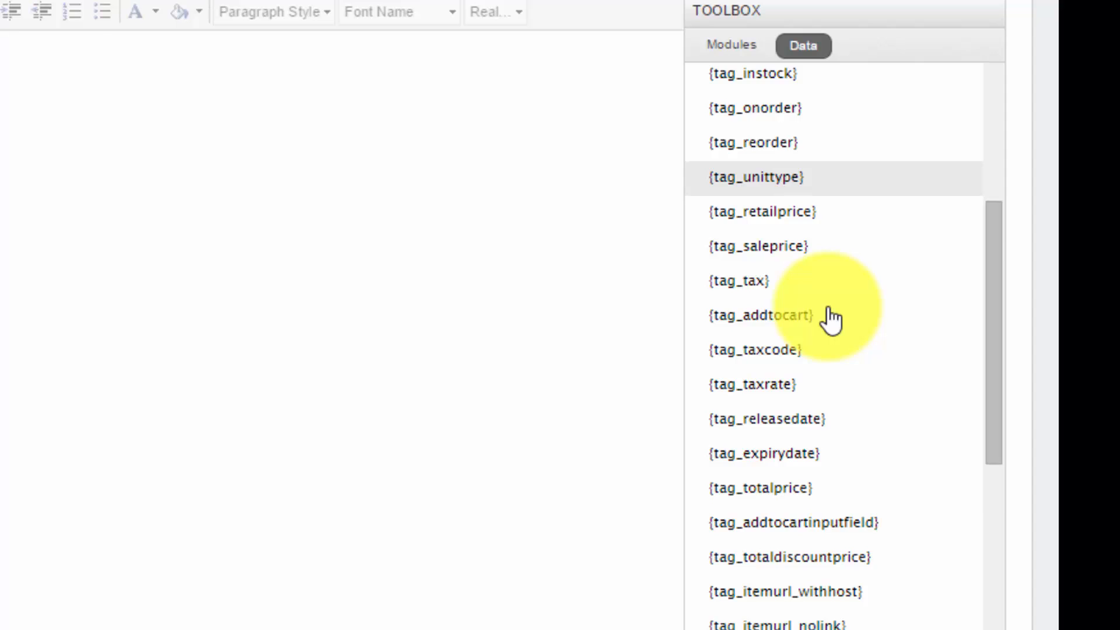
scroll(832, 318, down, 8)
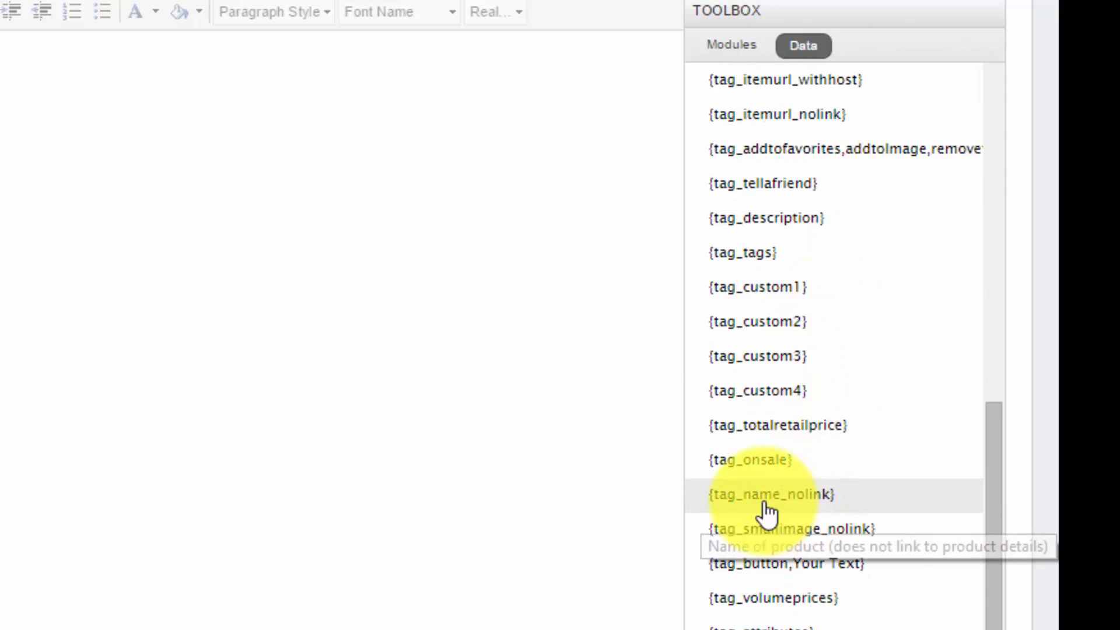
click(518, 121)
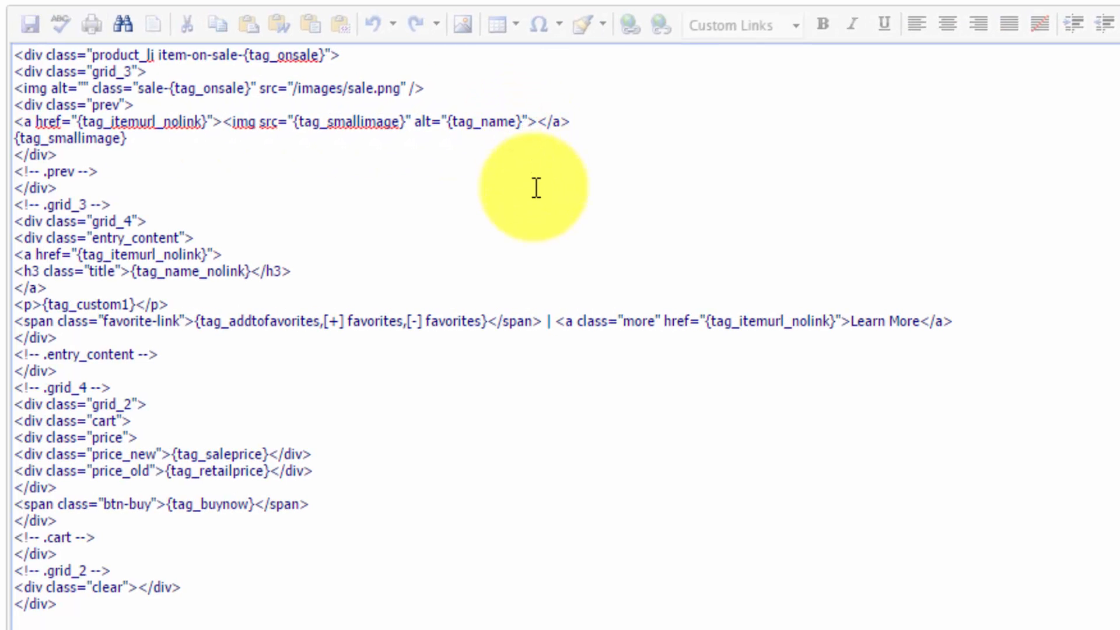
text(_nolink)
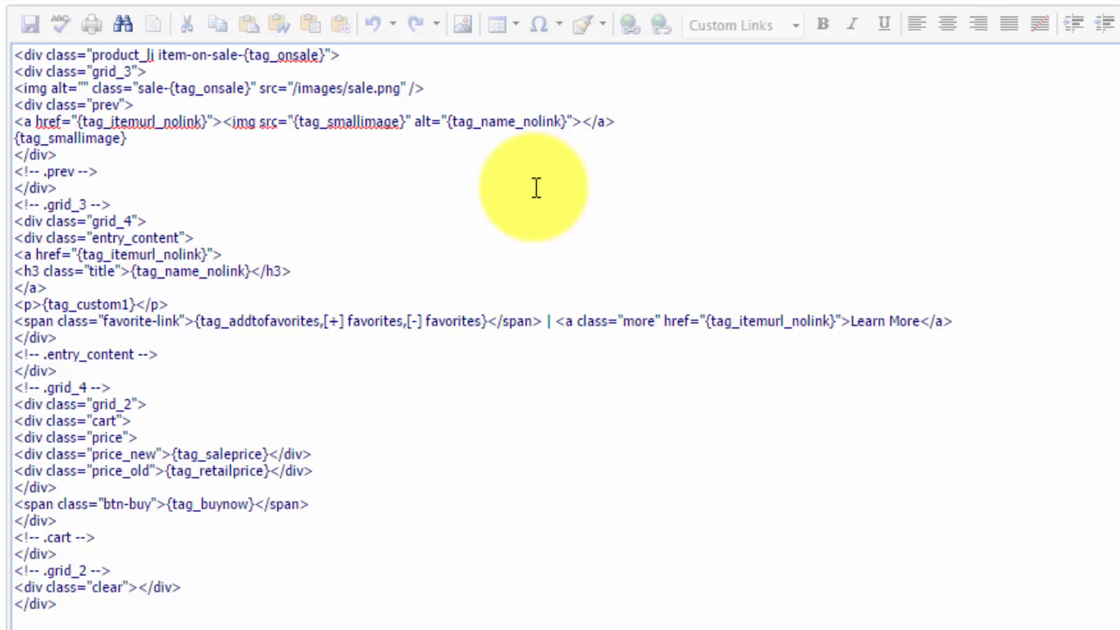
Append " - {tag_productcode}" to the image's alt text after the name tag, and save the template.
key(Right)
text(-)
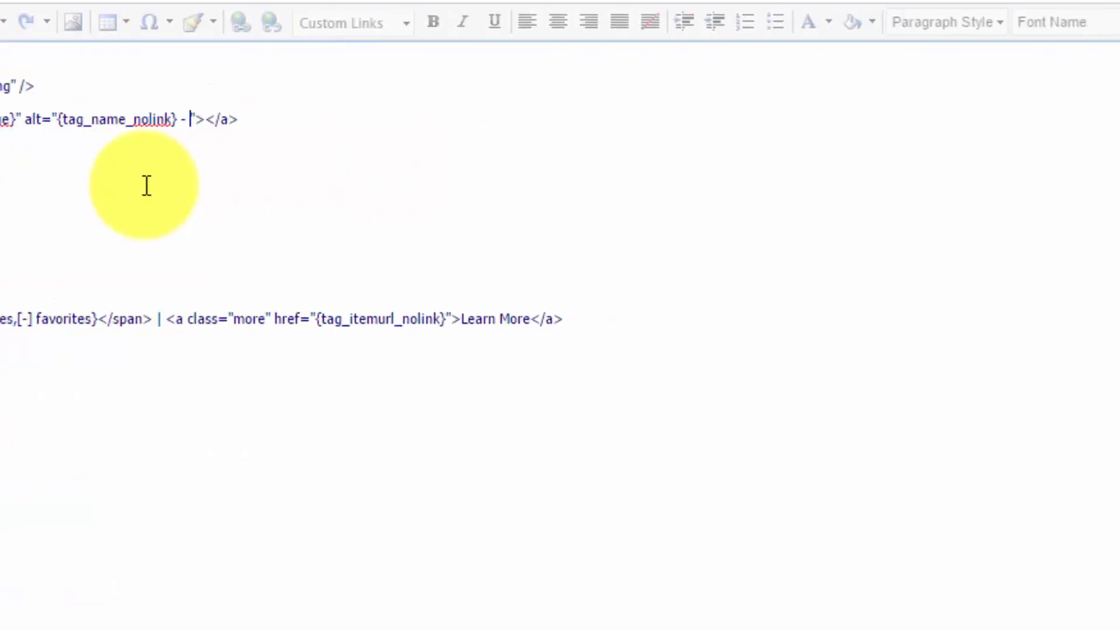
scroll(878, 347, up, 10)
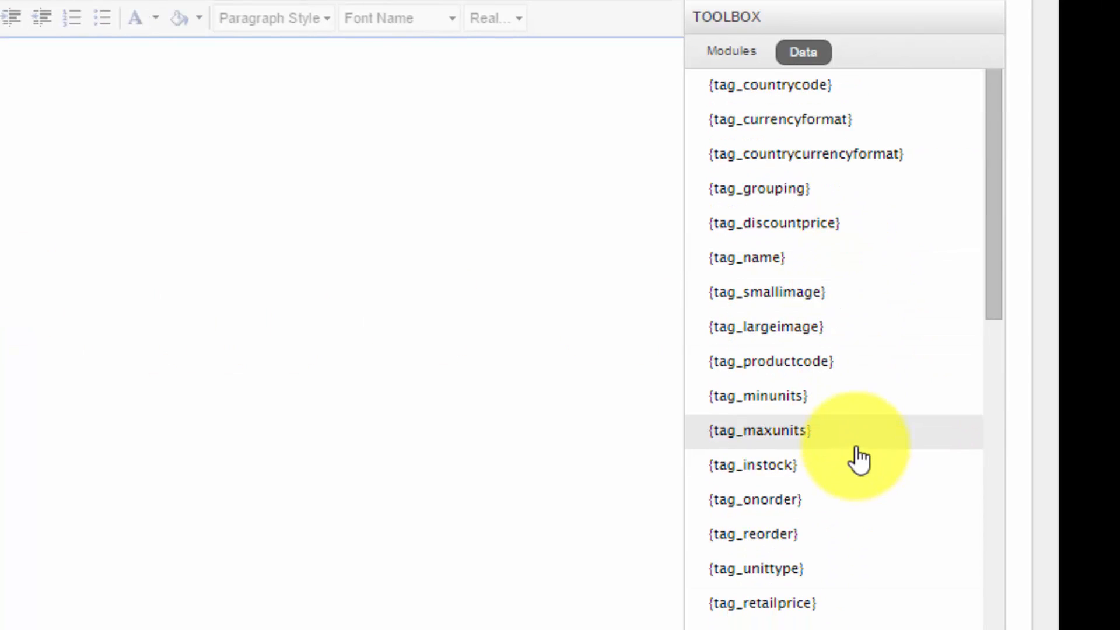
click(793, 361)
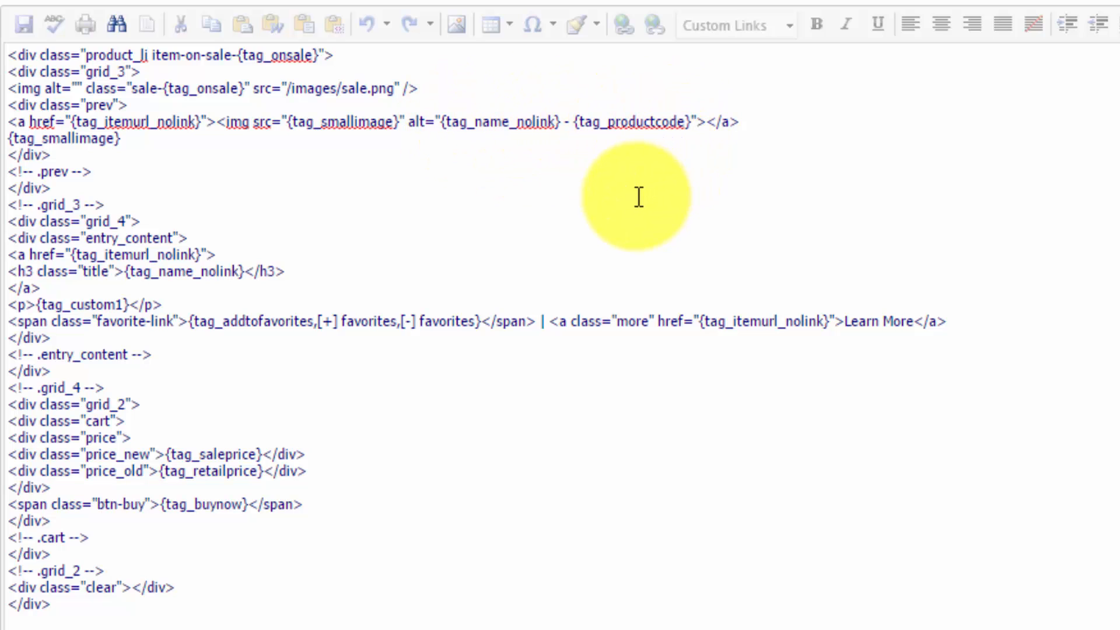
click(142, 555)
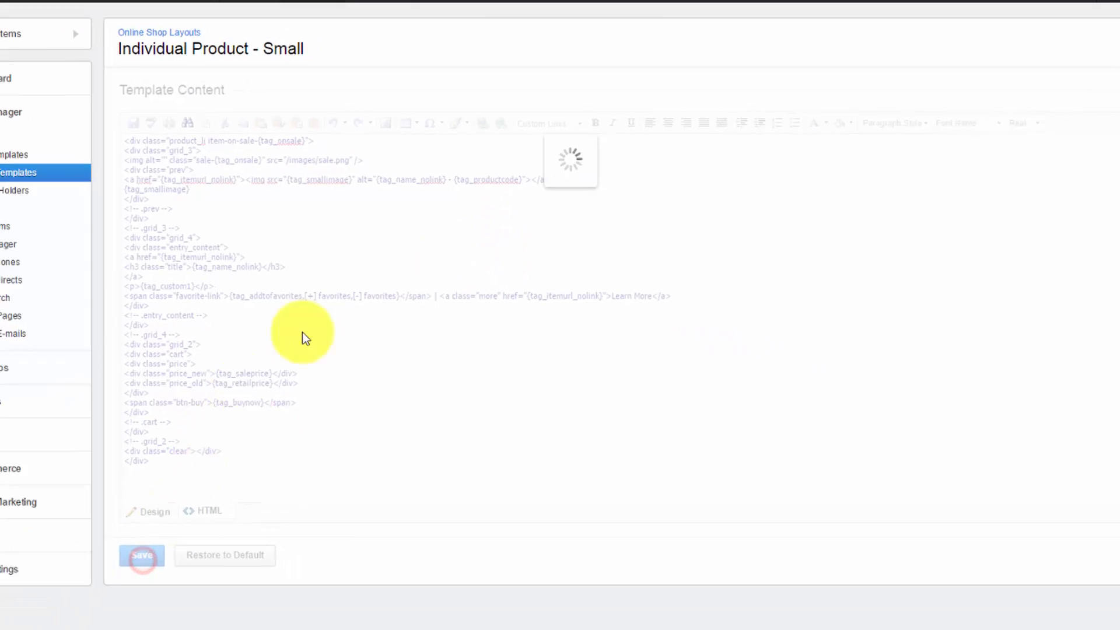
Reload the Liquids category on the live site, check the product listings, and inspect the HTML of the first product's image.
click(219, 7)
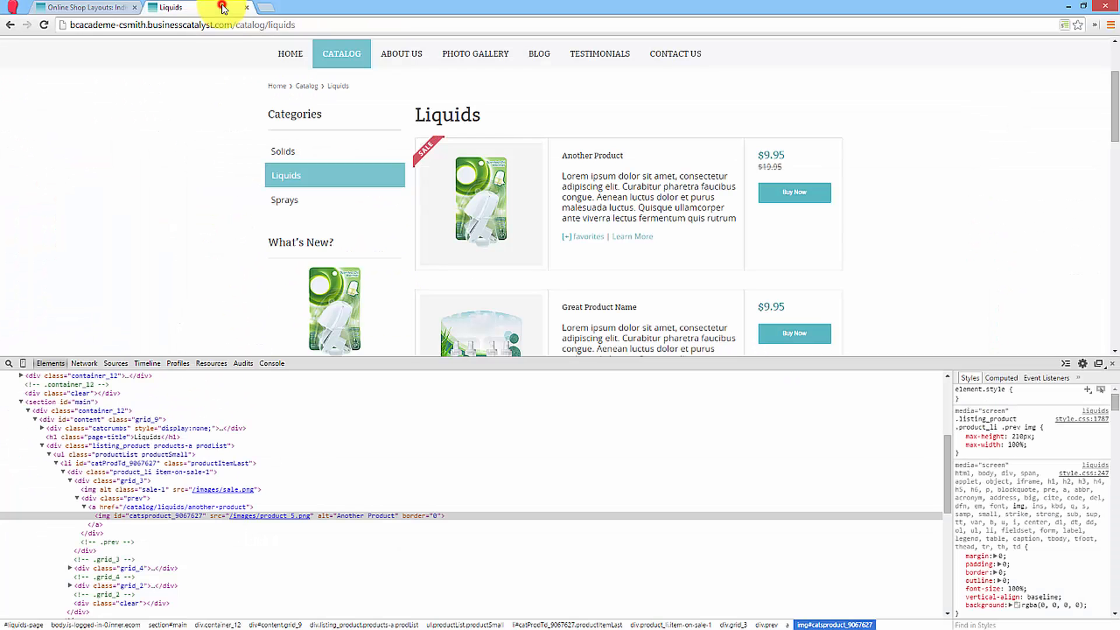
right_click(161, 223)
click(175, 252)
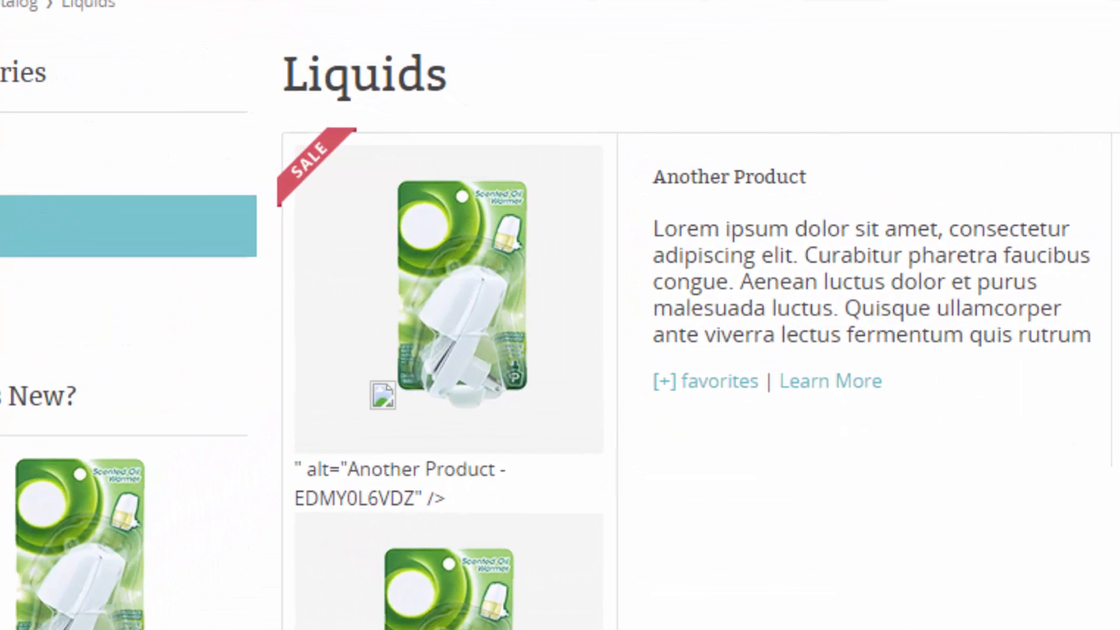
scroll(560, 315, down, 2)
scroll(488, 317, up, 1)
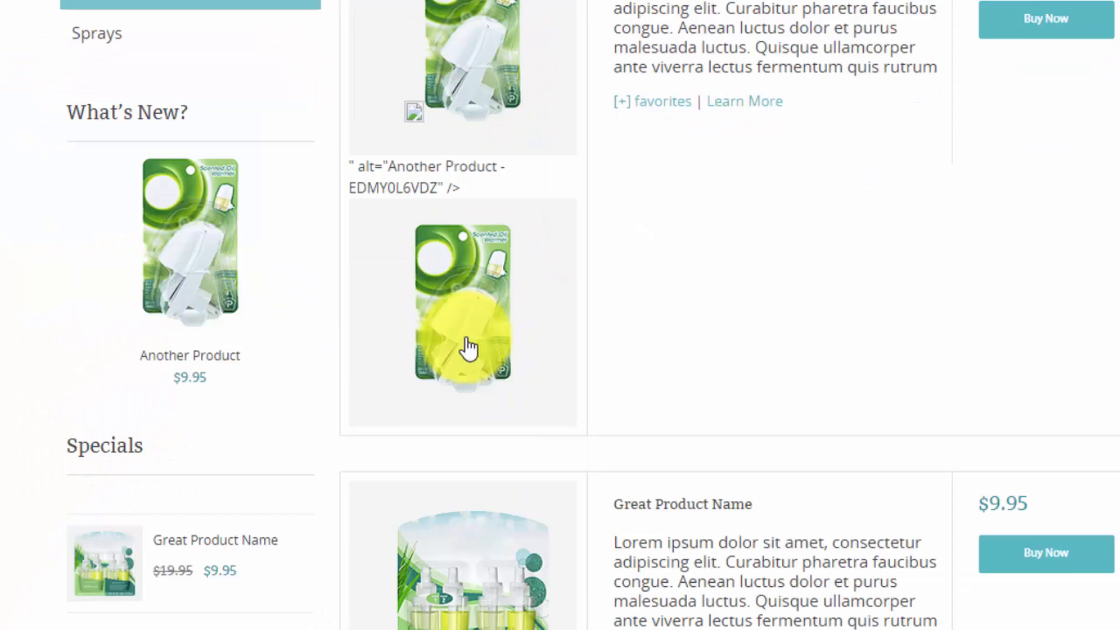
scroll(500, 407, up, 3)
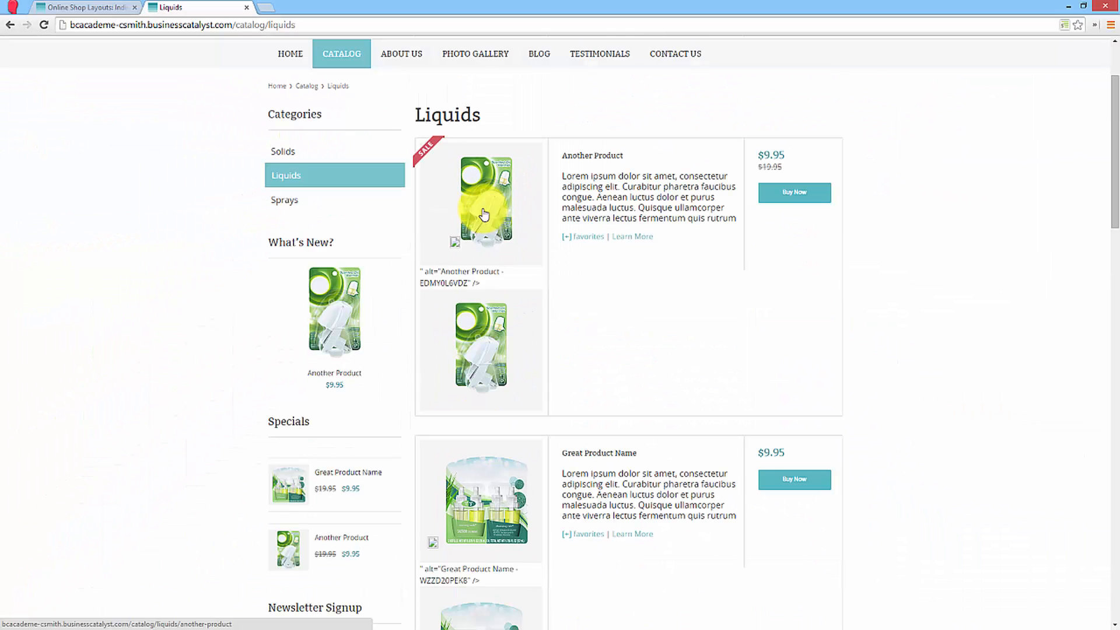
right_click(483, 215)
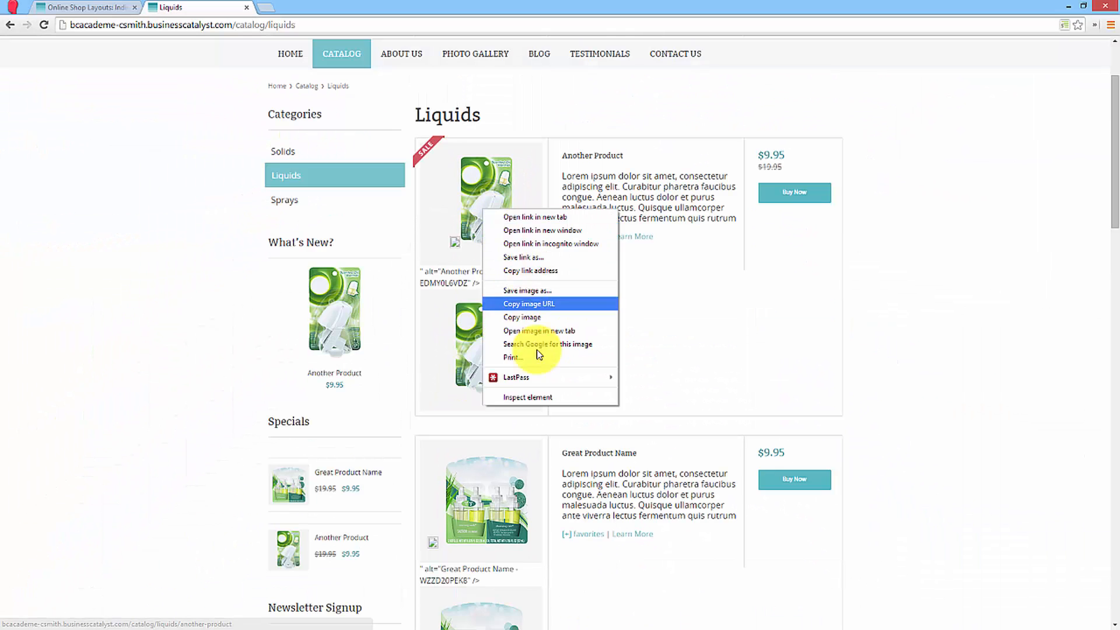
click(537, 393)
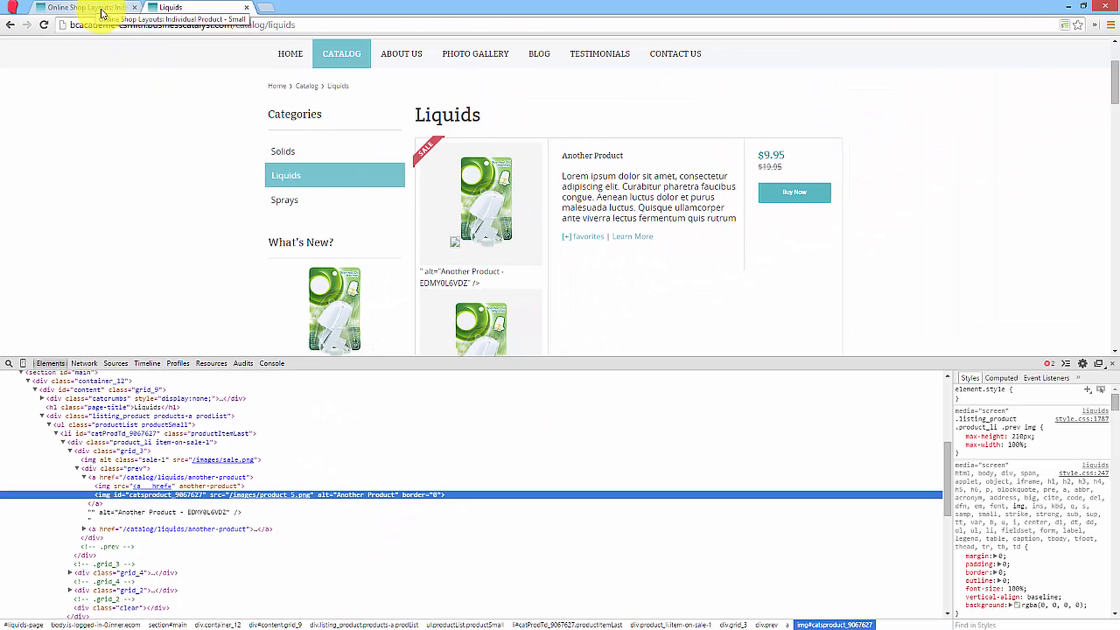
Change the image src in the small product template's HTML to {tag_smallimage_path} and save the template.
click(102, 7)
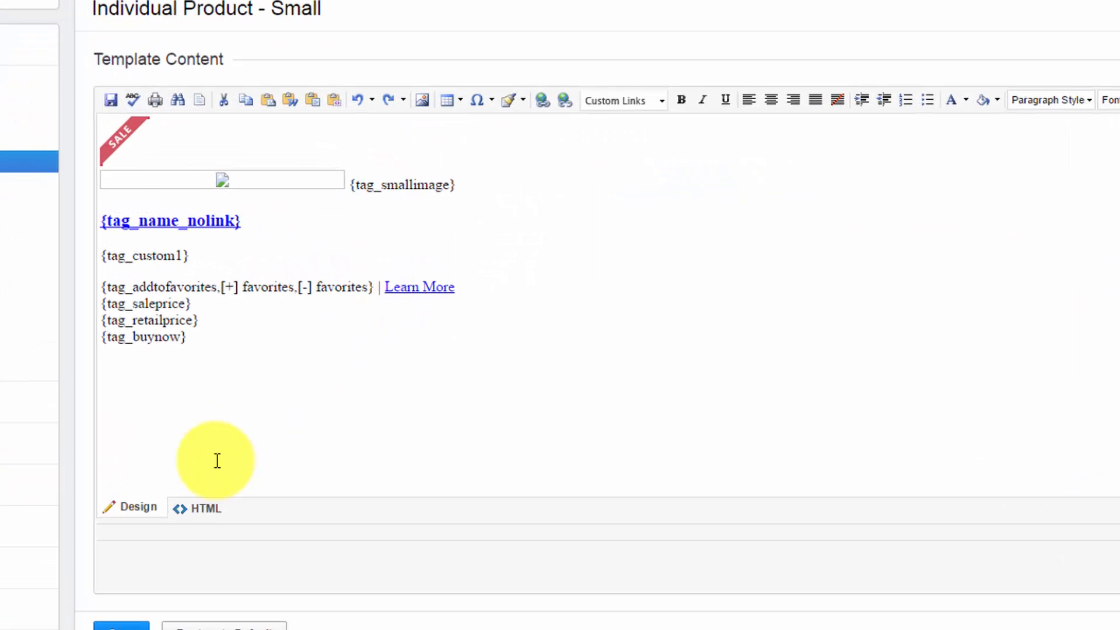
click(222, 411)
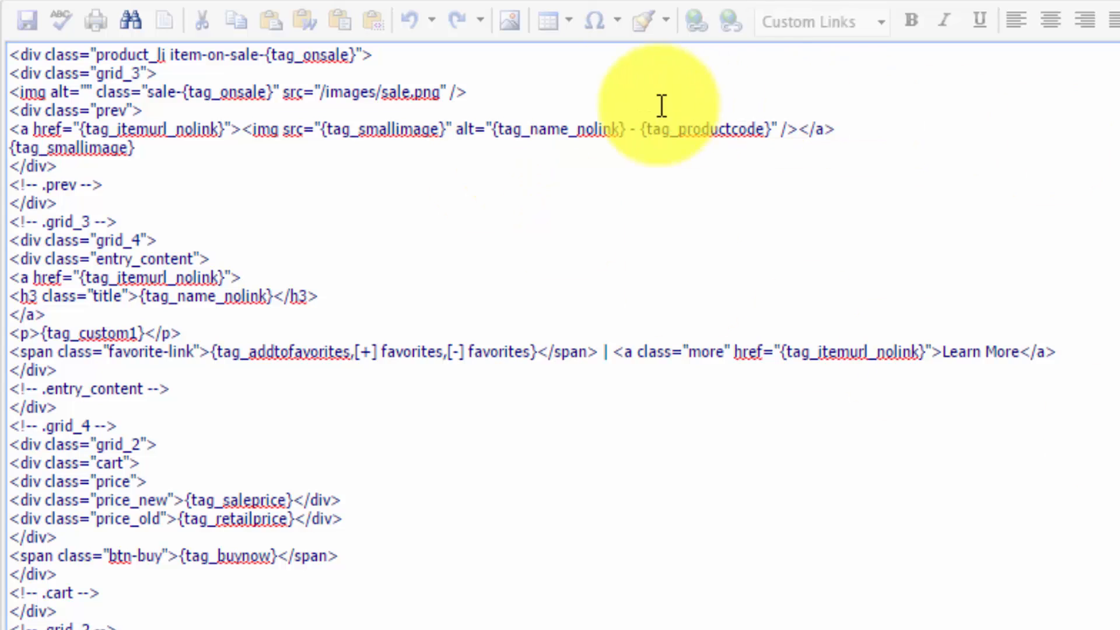
click(438, 129)
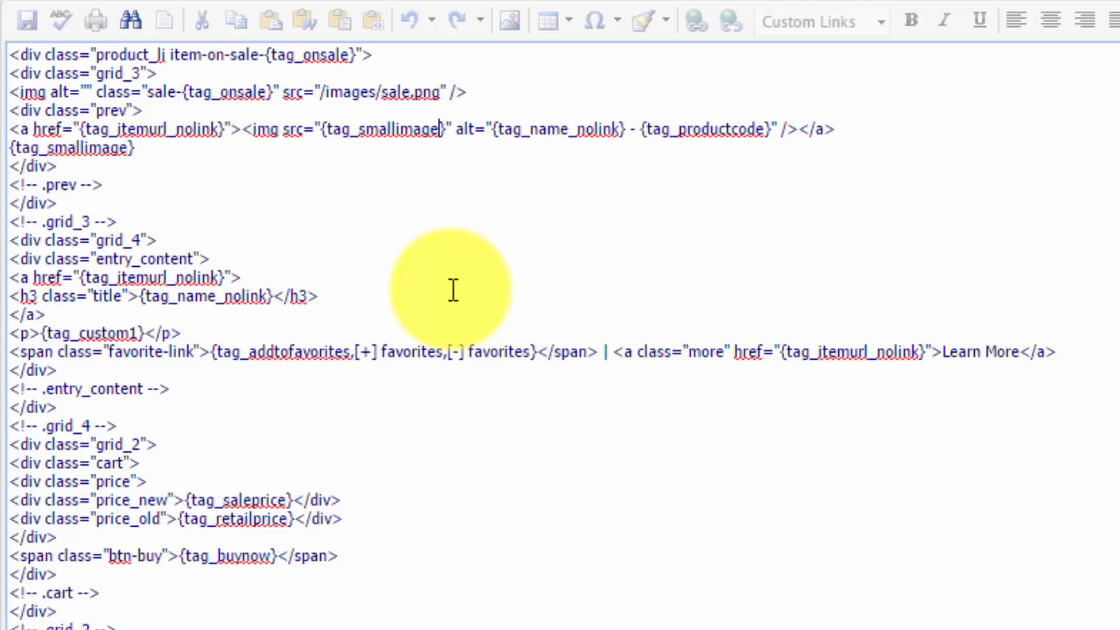
text(_)
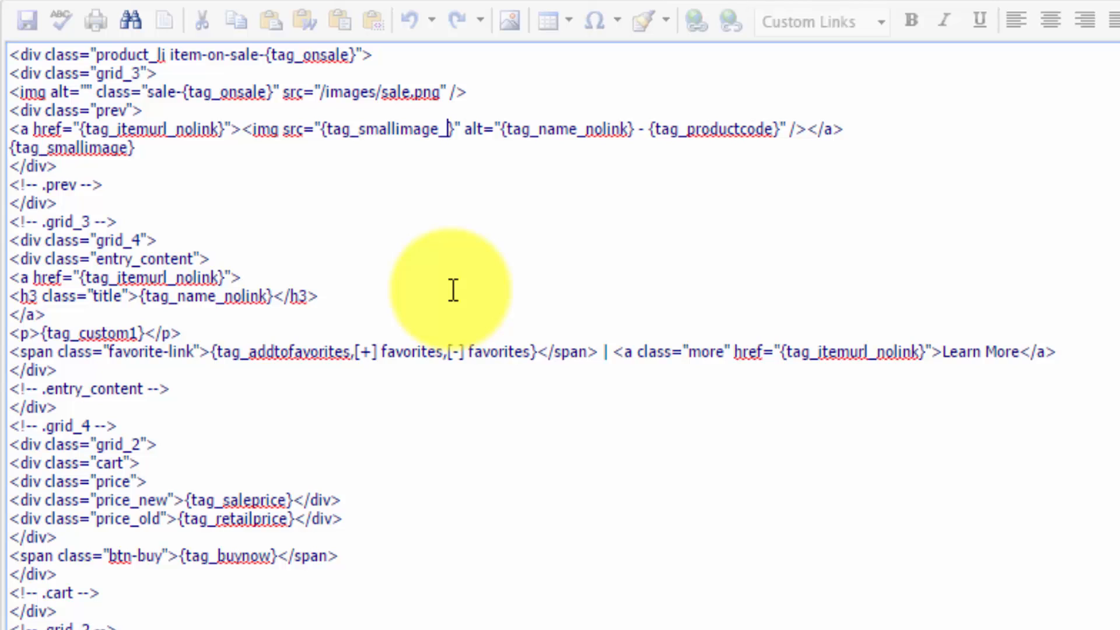
text(path)
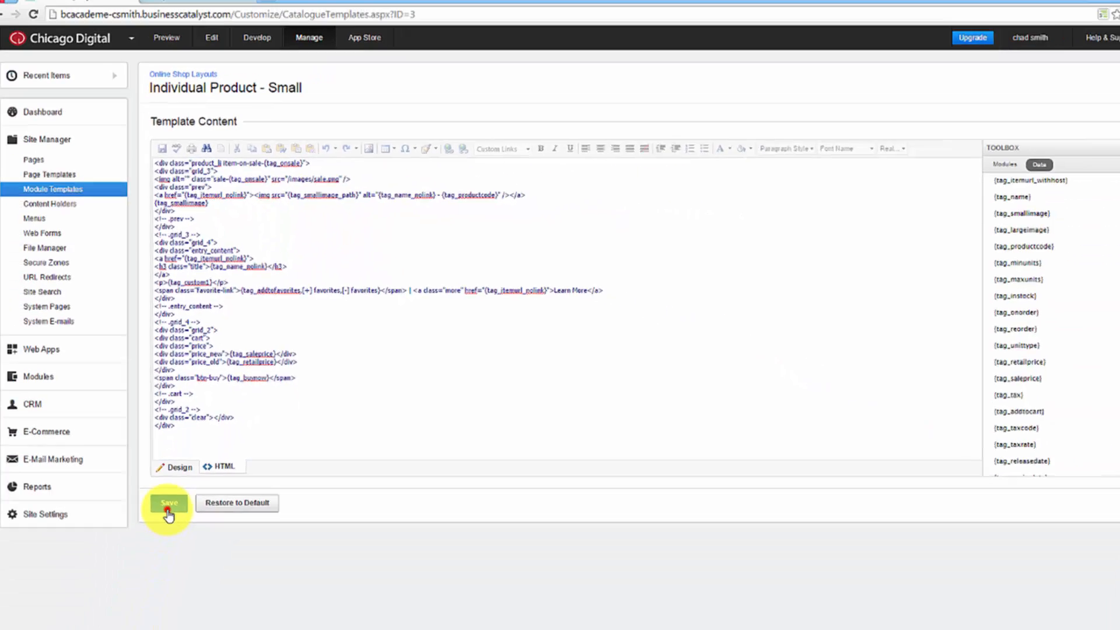
click(172, 491)
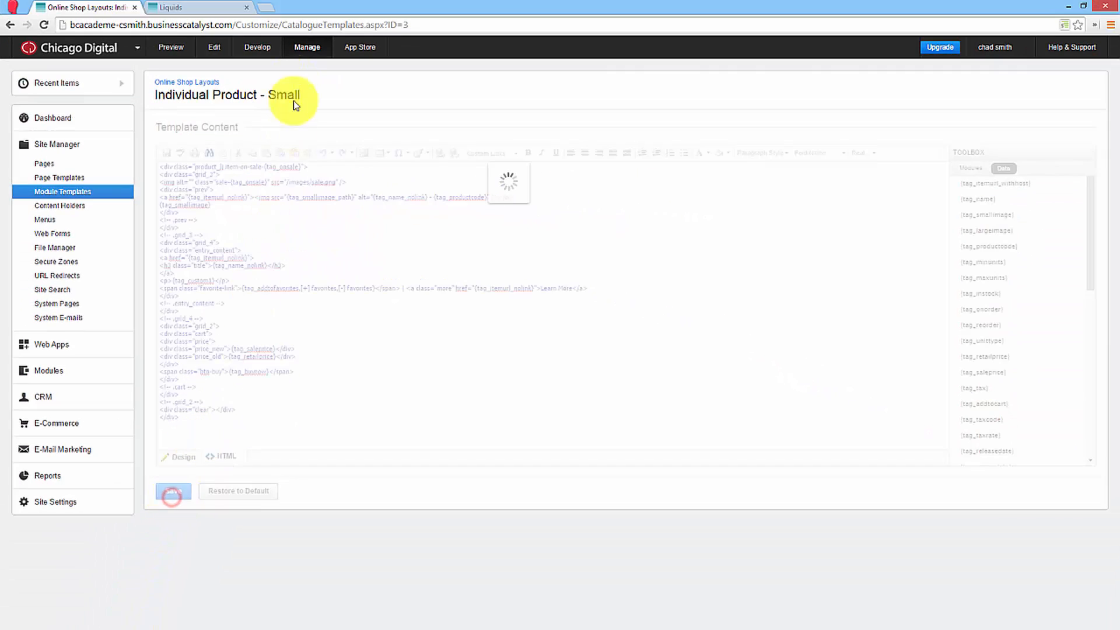
Reload the live Liquids page and check how the product images display.
click(210, 10)
right_click(230, 207)
click(234, 229)
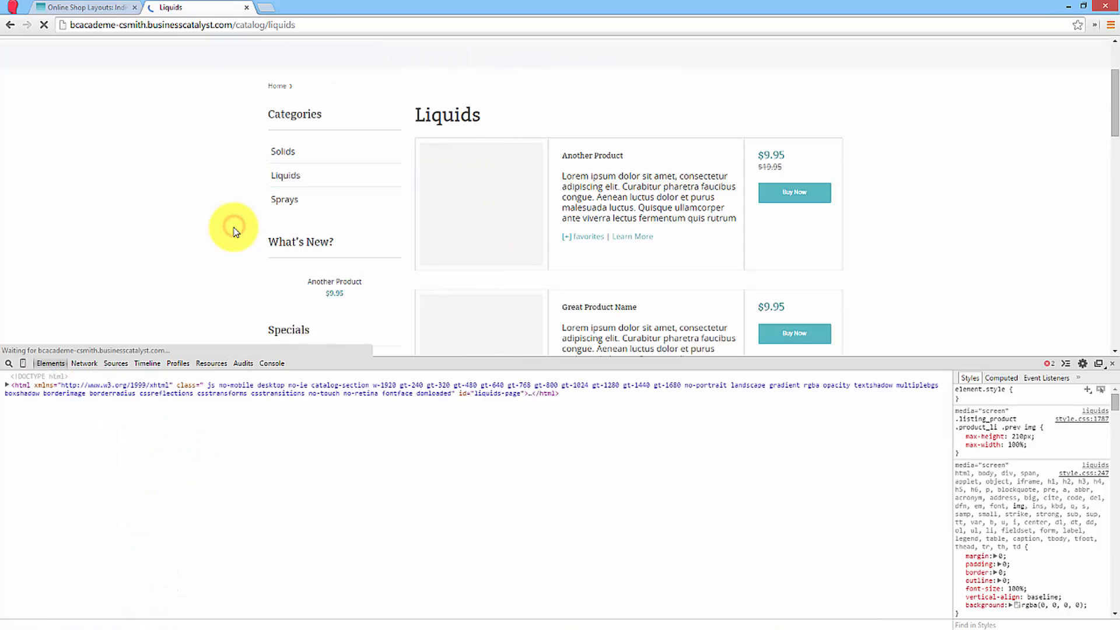
scroll(237, 225, down, 1)
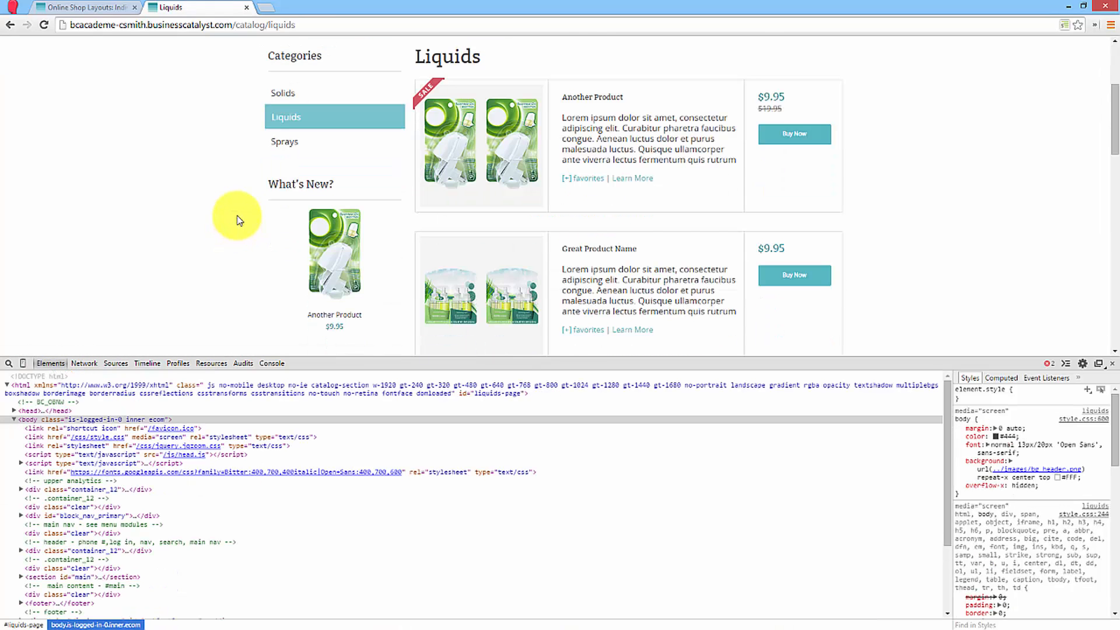
scroll(238, 219, down, 2)
Delete the standalone {tag_smallimage} line below the new linked image in the template's HTML, and save the template.
click(119, 9)
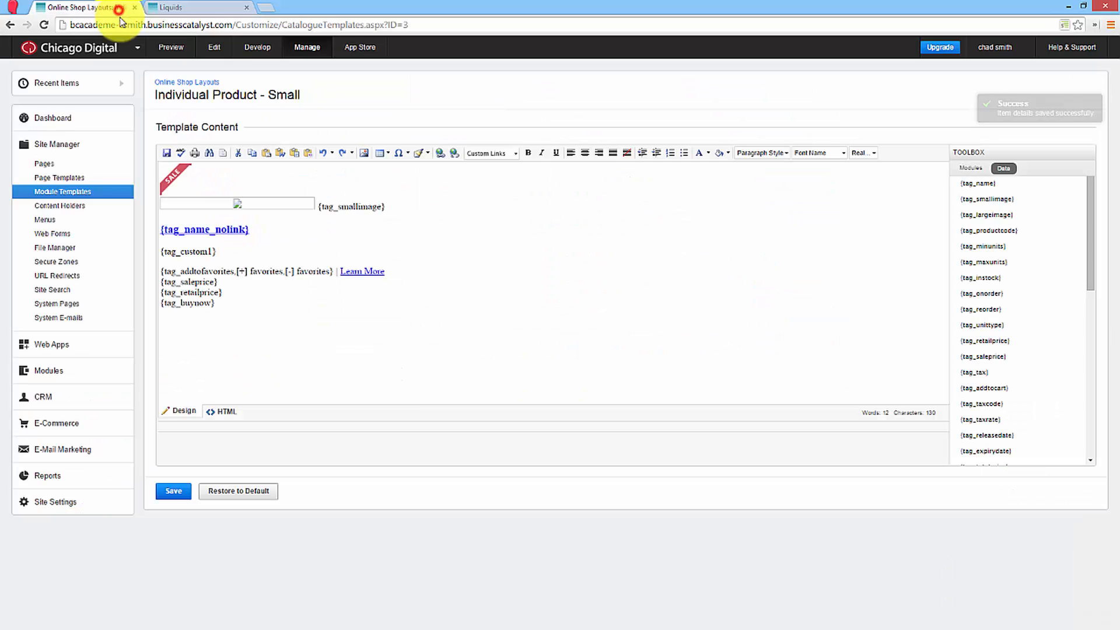
click(226, 412)
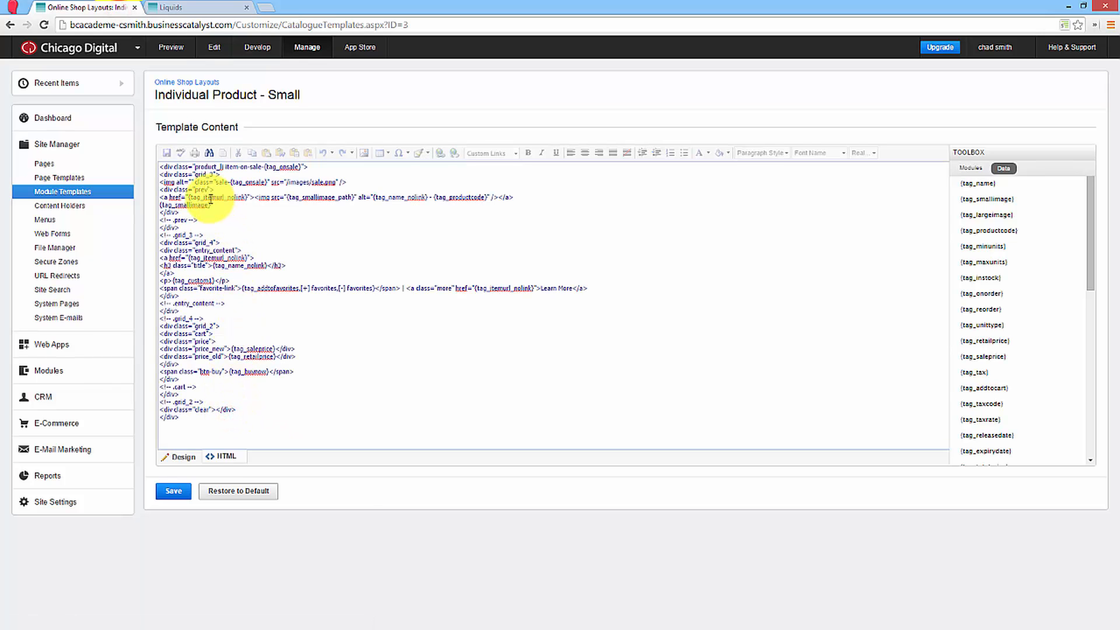
drag(212, 205, 162, 205)
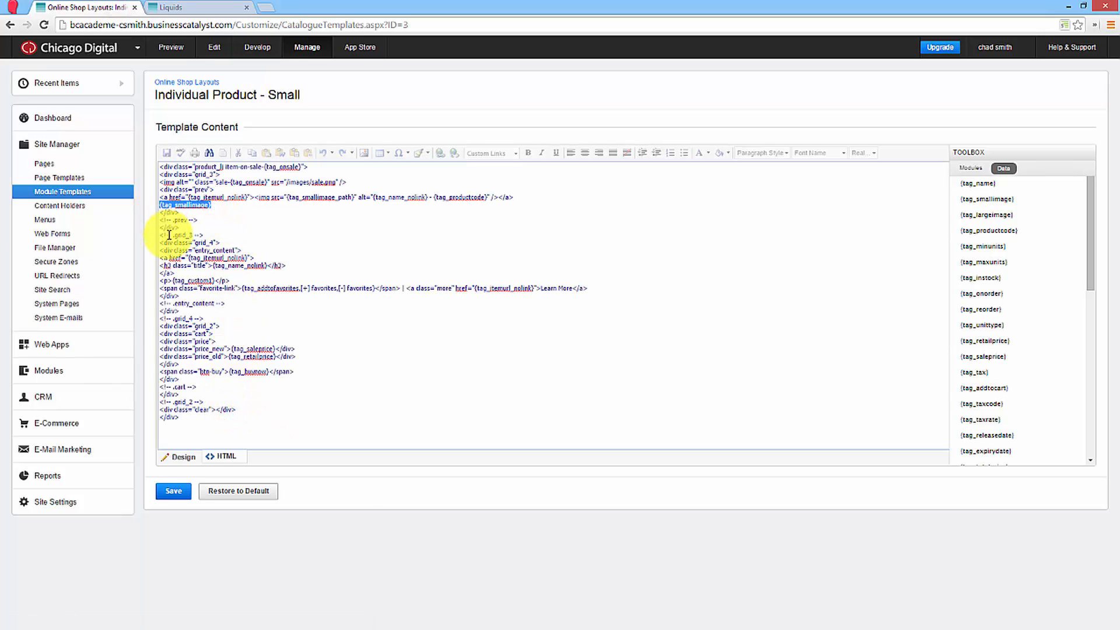
key(BackSpace)
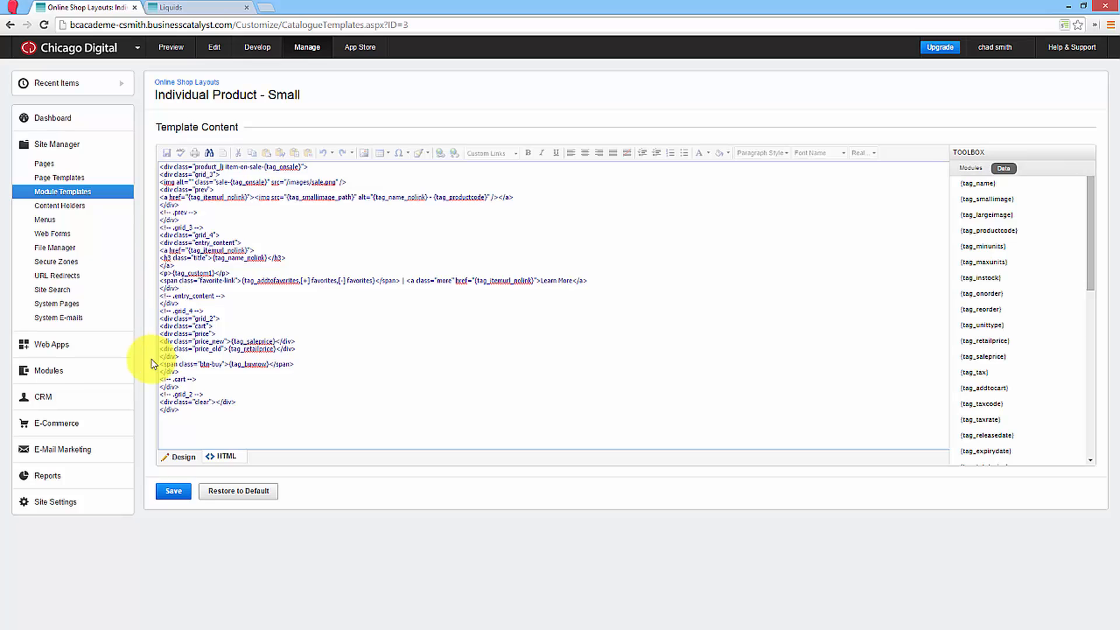
click(173, 491)
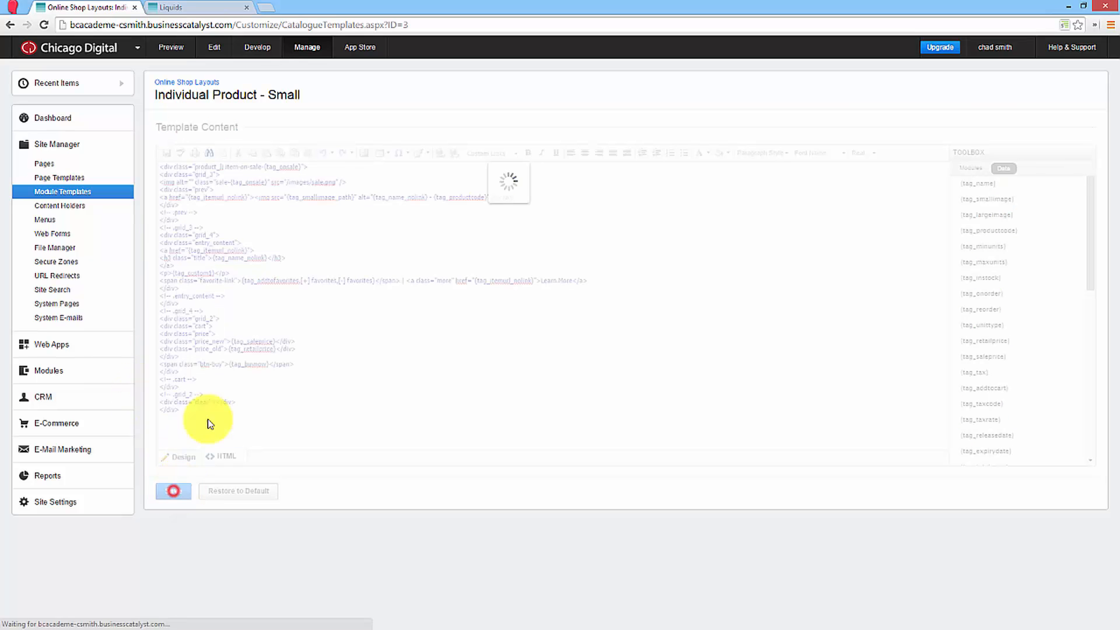
Refresh the live Liquids page and inspect the first product image's HTML to check its src and alt attributes.
click(212, 7)
key(F5)
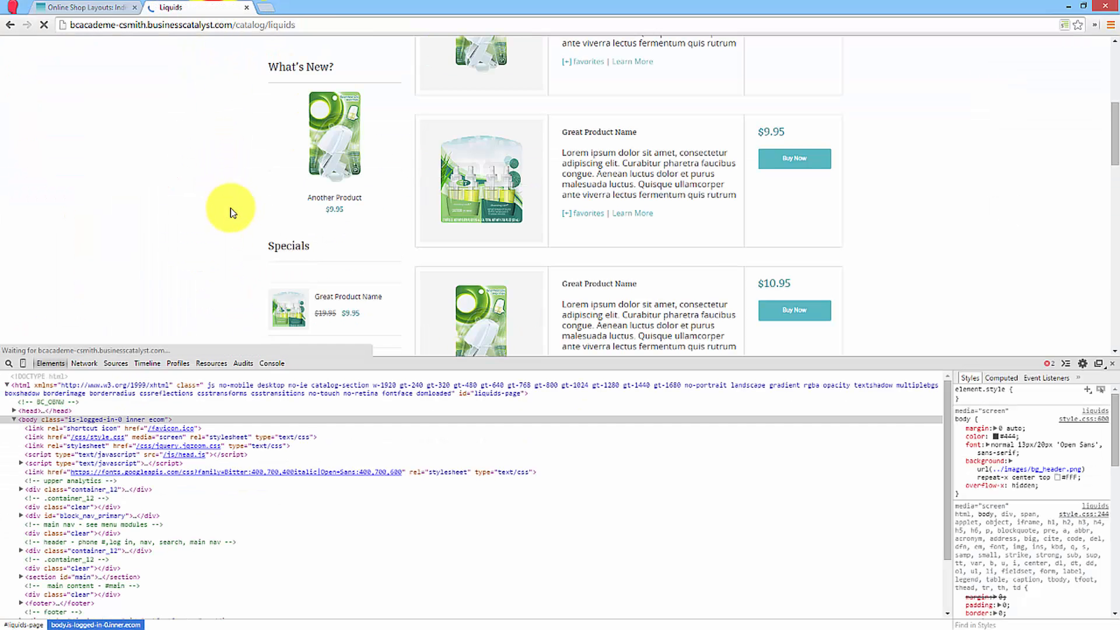
right_click(502, 207)
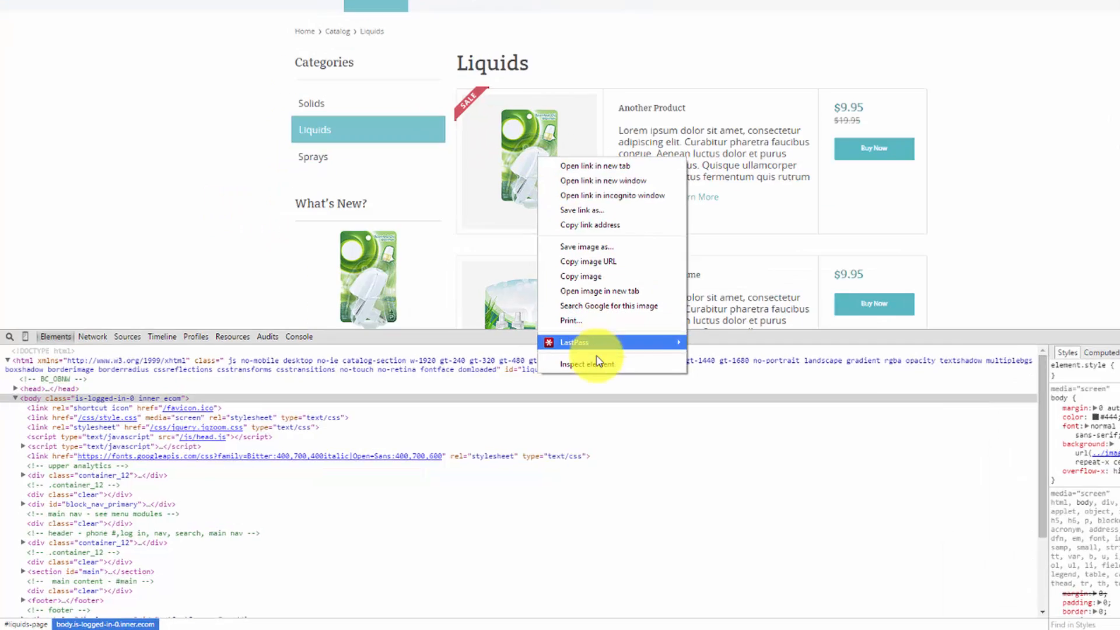
click(516, 388)
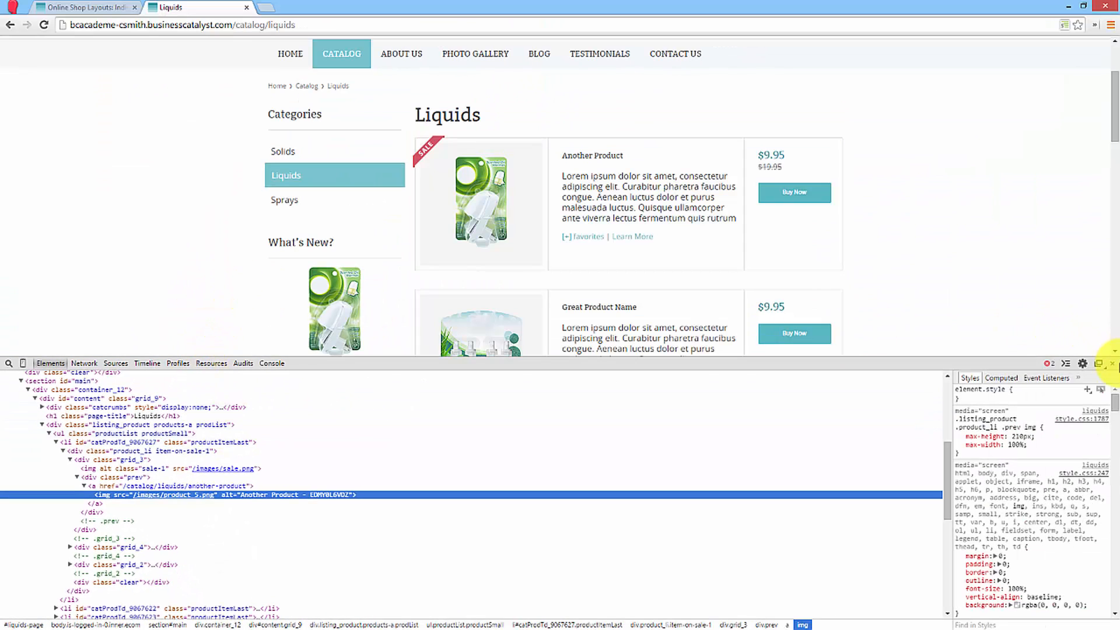
Replace the linked product image's alt value with {tag_custom4} in the small product template's HTML, and save the template.
click(1113, 364)
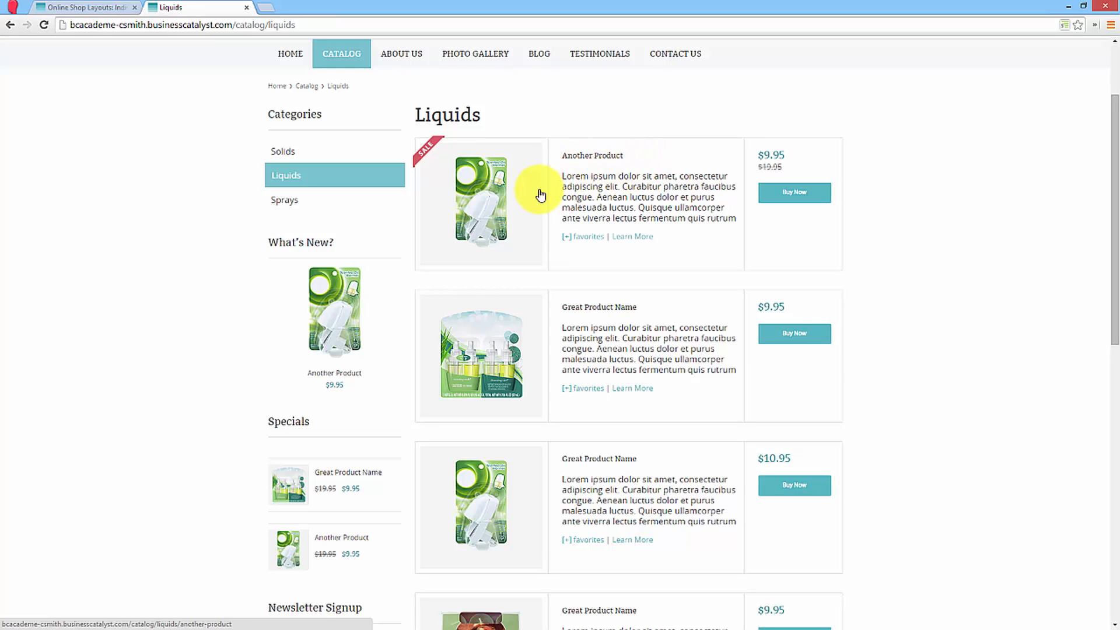
click(76, 9)
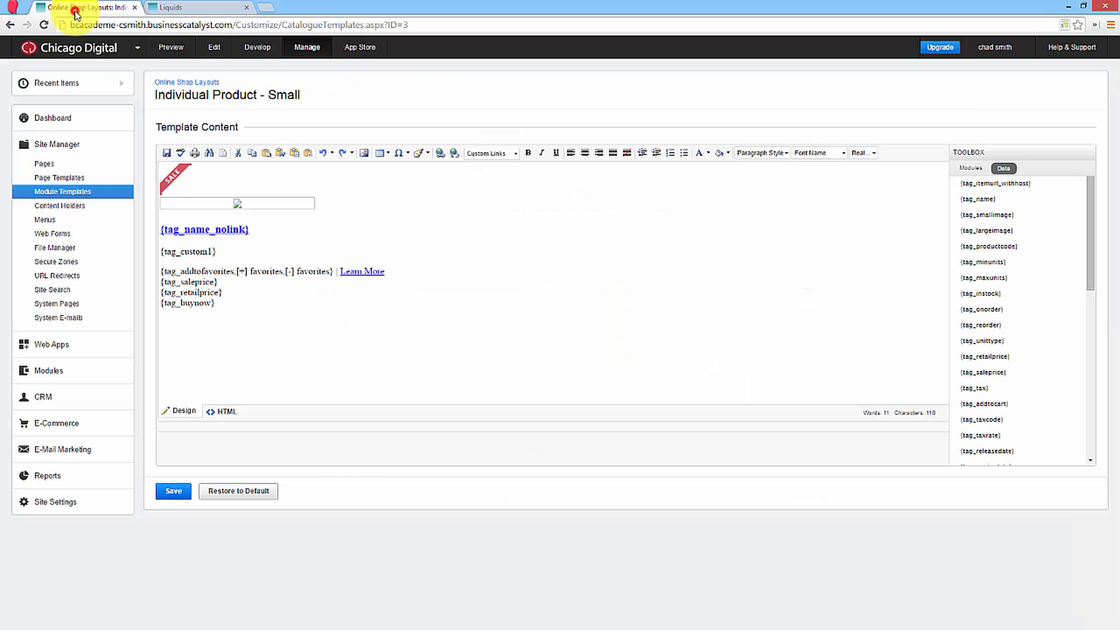
click(227, 411)
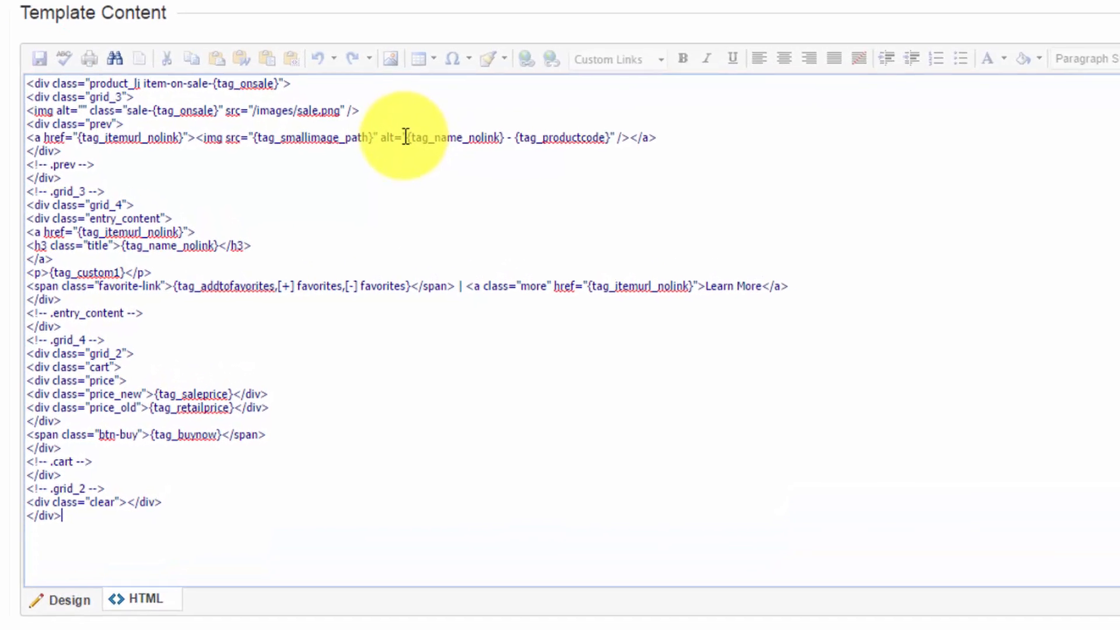
drag(412, 134, 615, 135)
key(Delete)
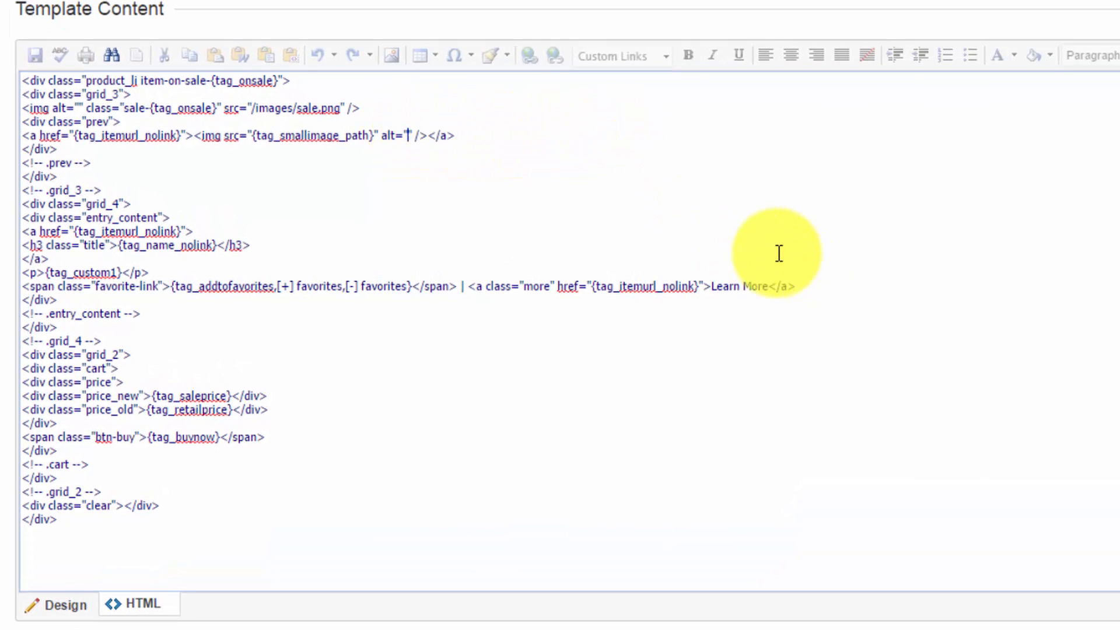
scroll(936, 334, down, 10)
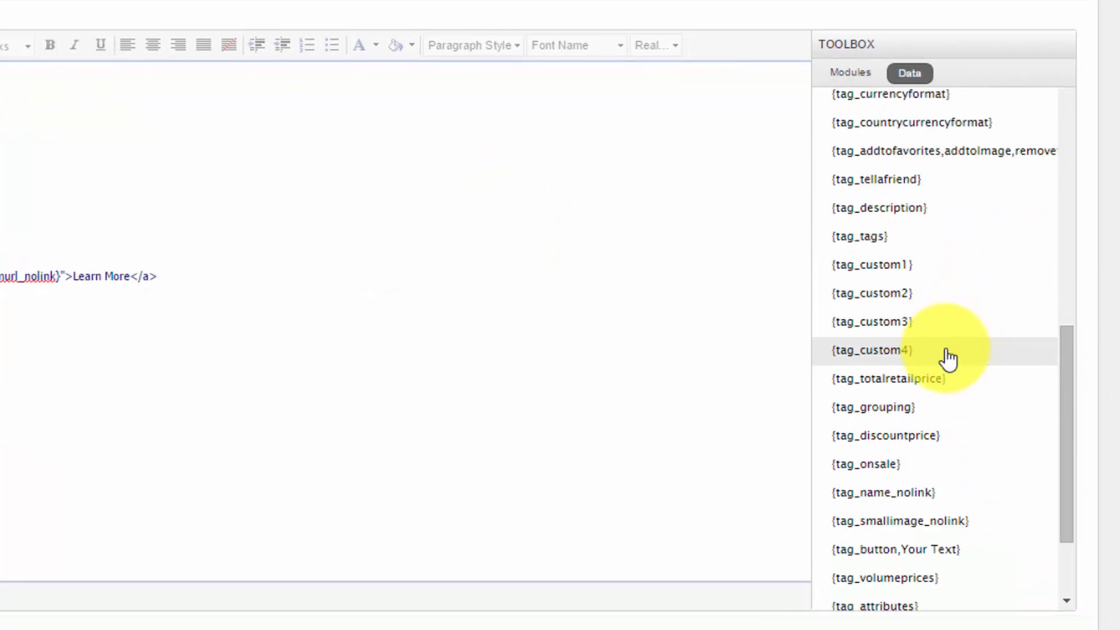
click(948, 359)
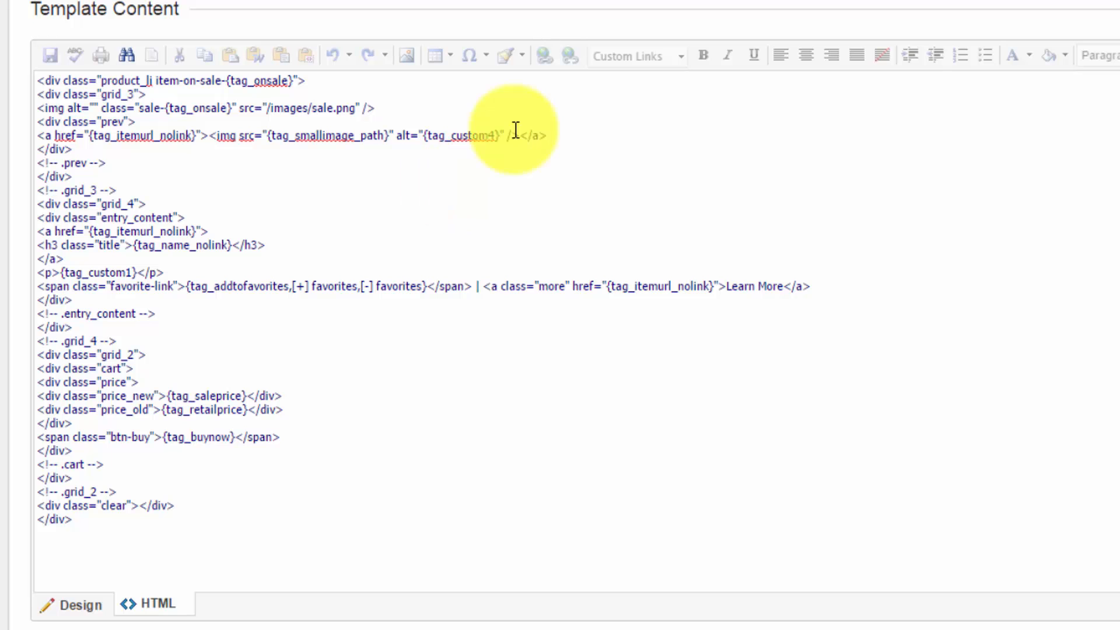
click(63, 629)
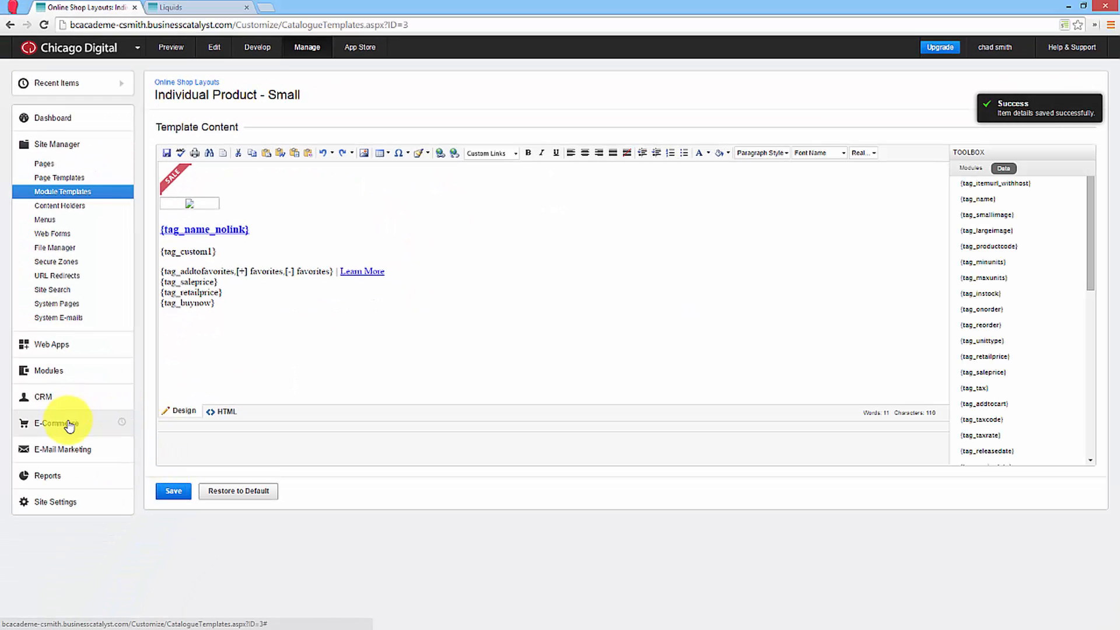
Set the Custom 4 option of the product Another Product to "Better alt text" and save the product.
click(69, 425)
click(73, 268)
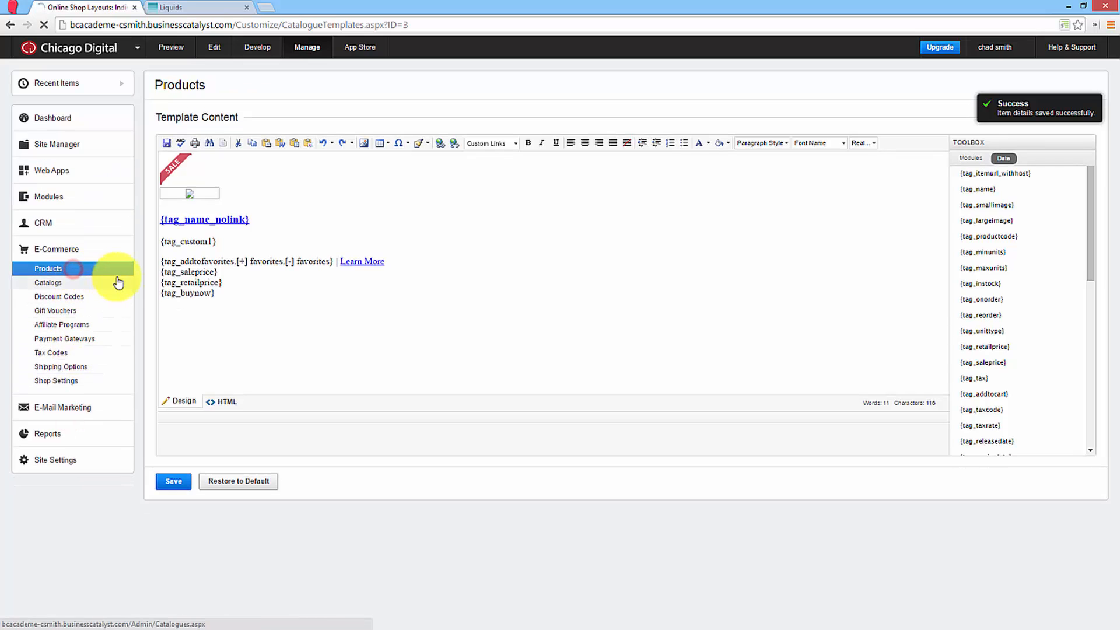
click(204, 203)
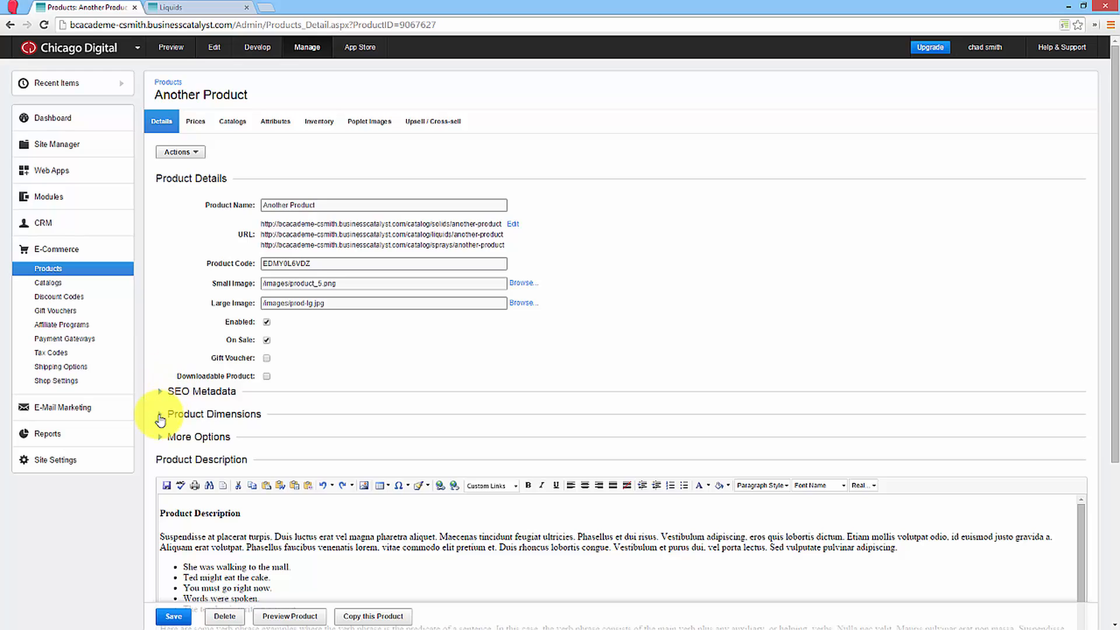
click(182, 436)
scroll(187, 423, down, 8)
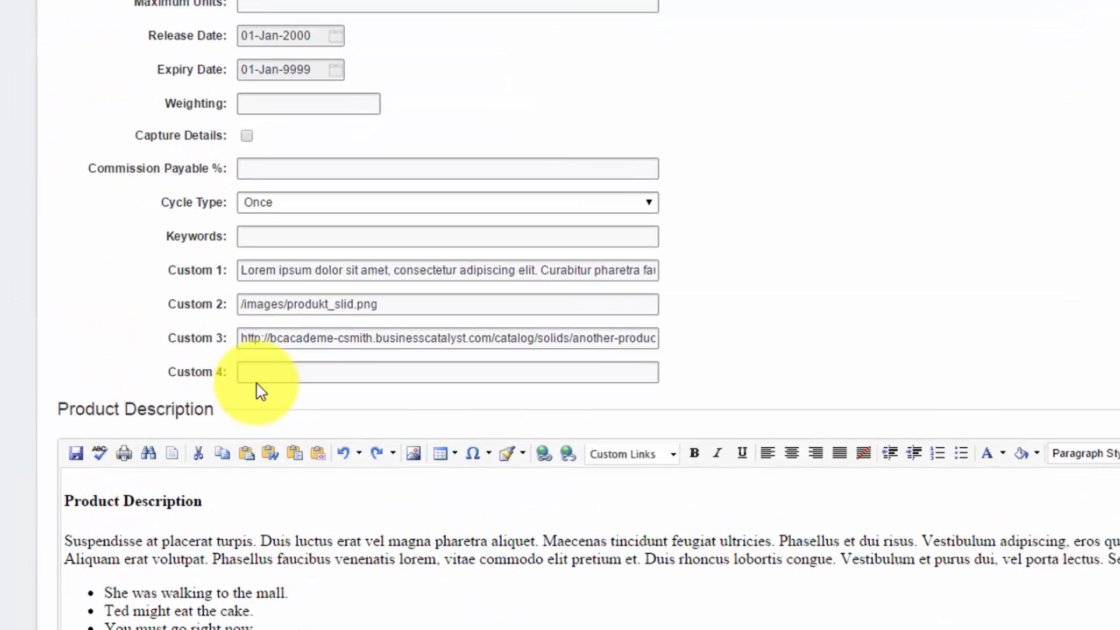
click(283, 348)
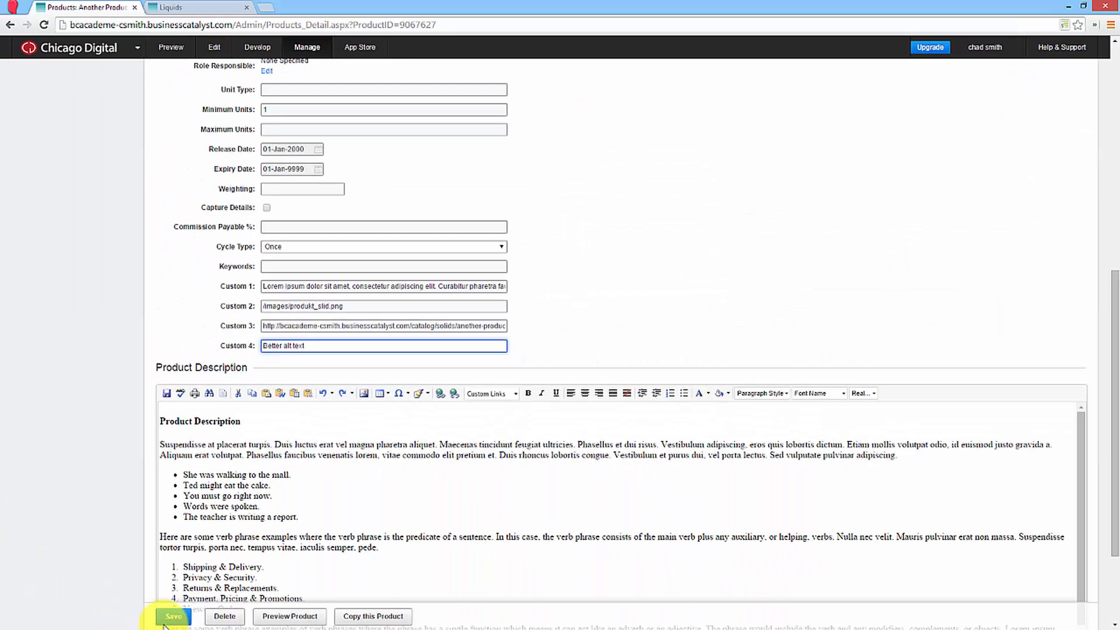
click(165, 613)
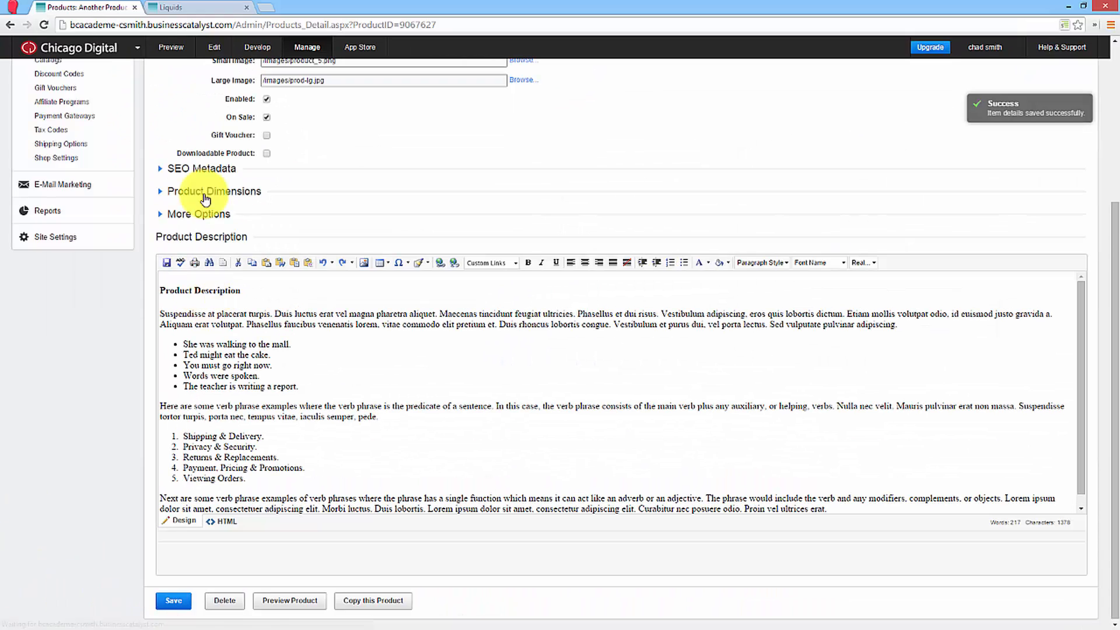
Reload the live Liquids page and inspect the first product image's HTML to check its alt attribute.
click(200, 6)
right_click(137, 192)
click(176, 230)
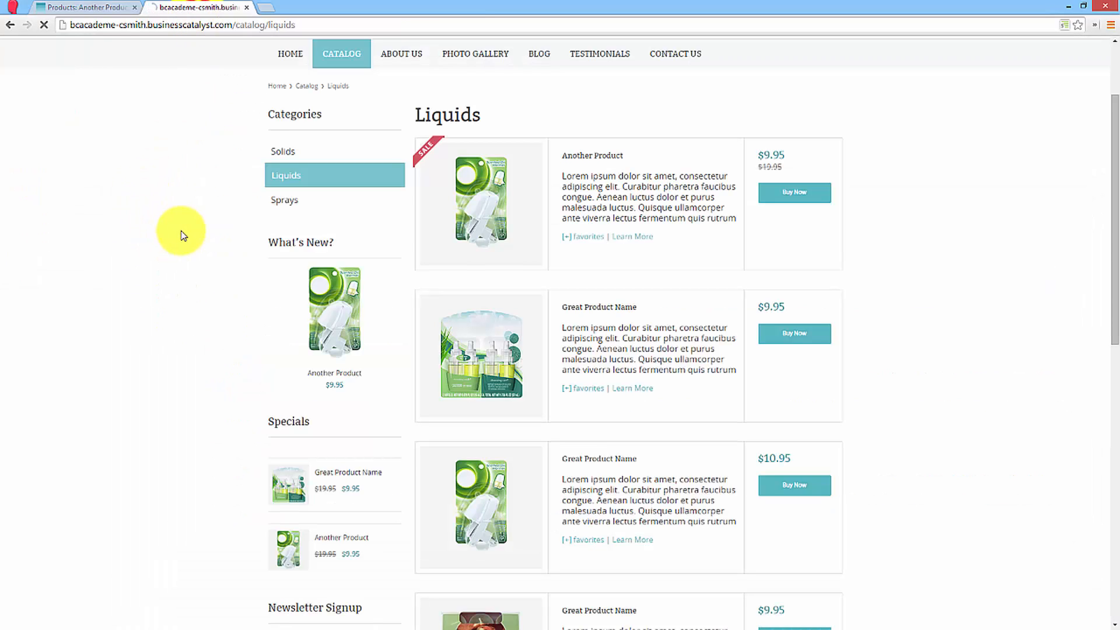
right_click(484, 194)
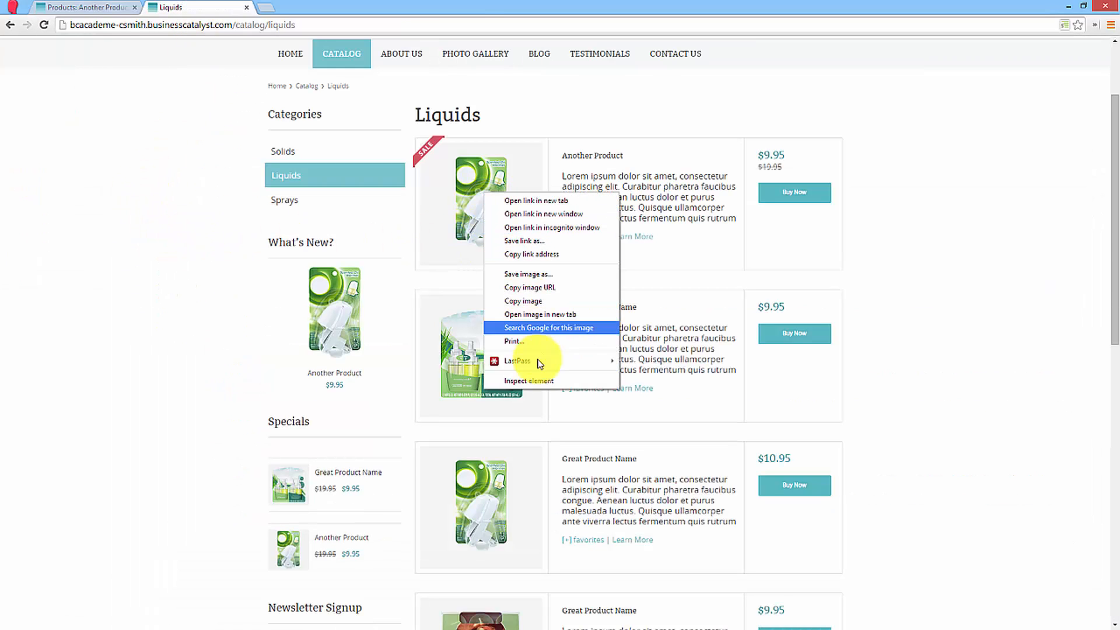
click(541, 381)
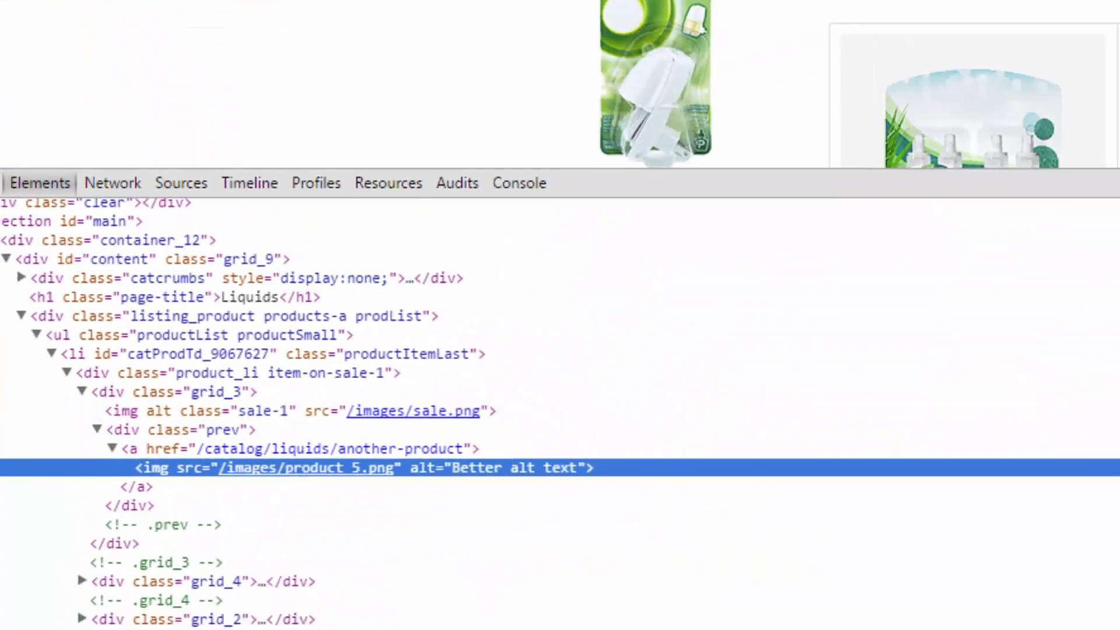
click(1112, 370)
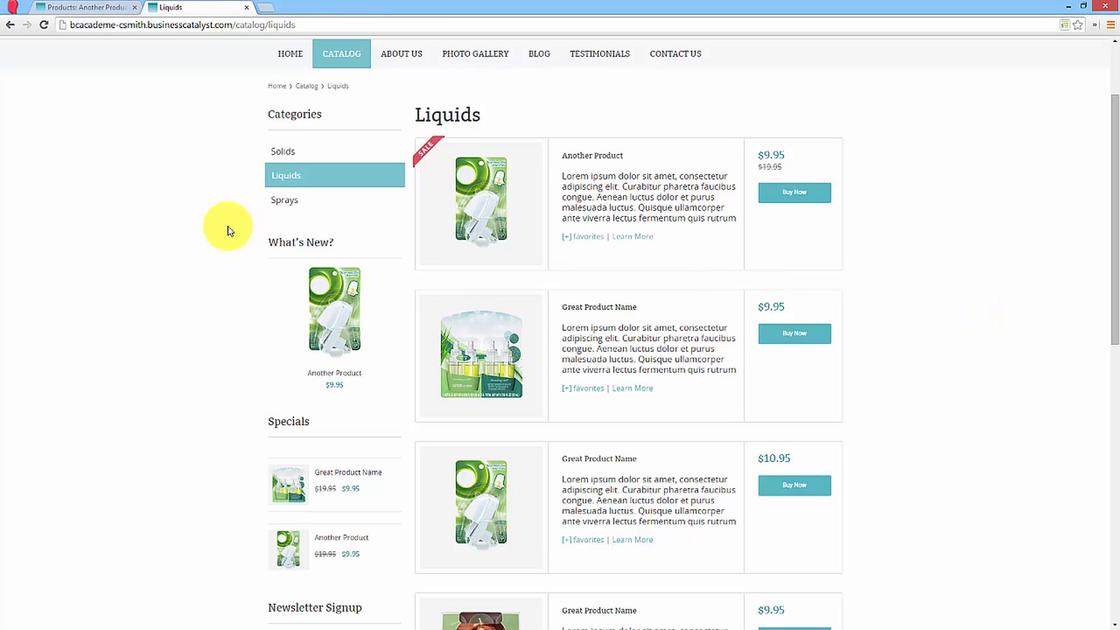
Open the live site's home page and look through the slides of its image slider.
scroll(201, 170, up, 2)
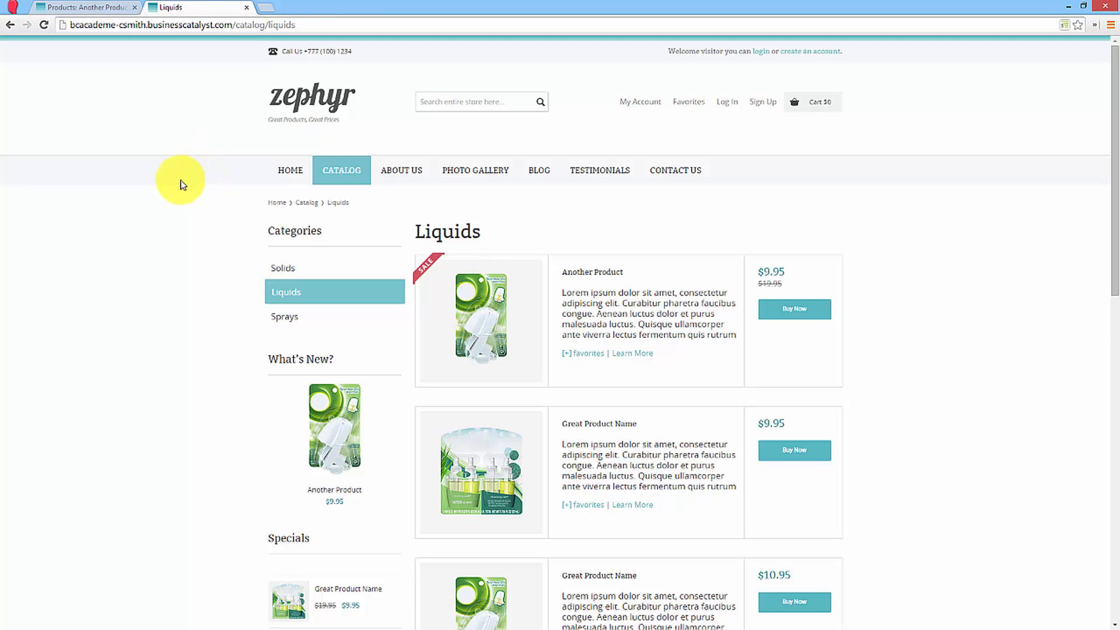
click(299, 109)
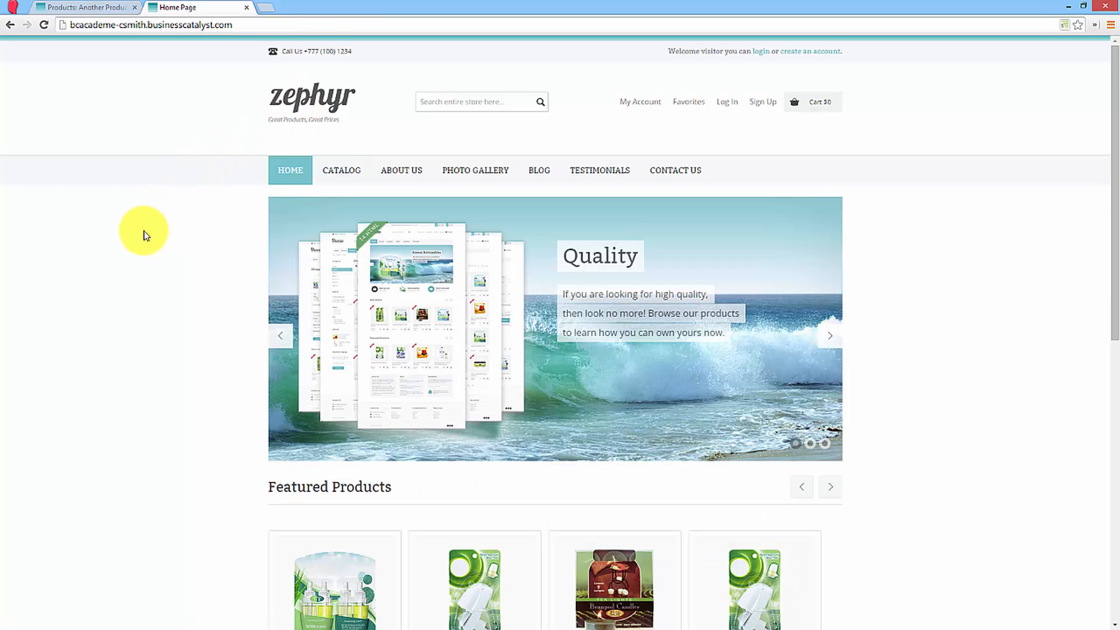
scroll(145, 235, down, 1)
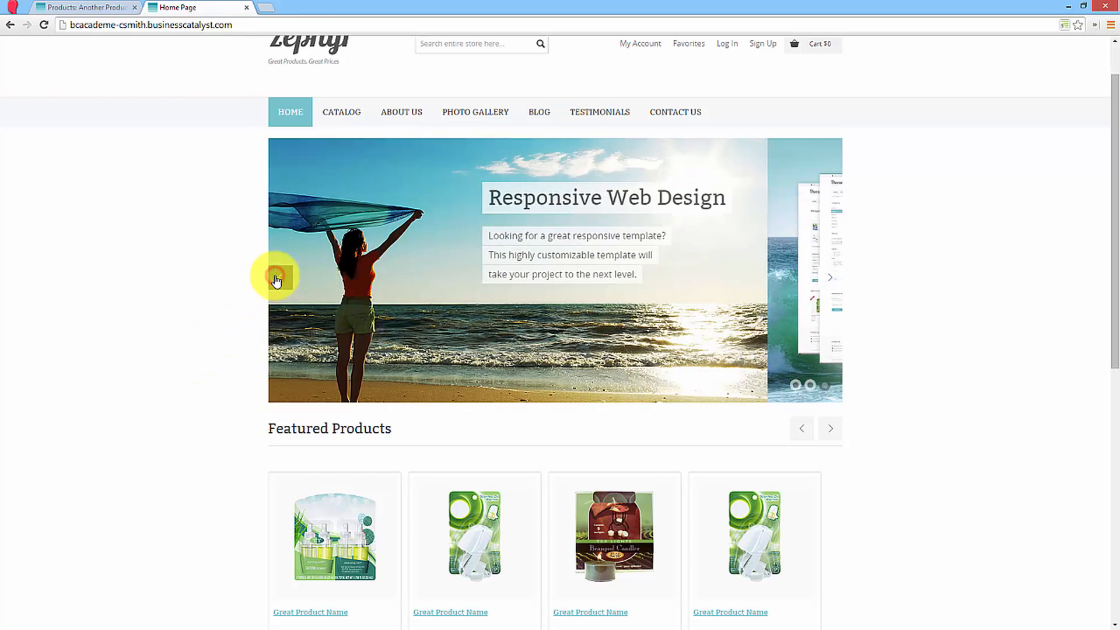
click(276, 277)
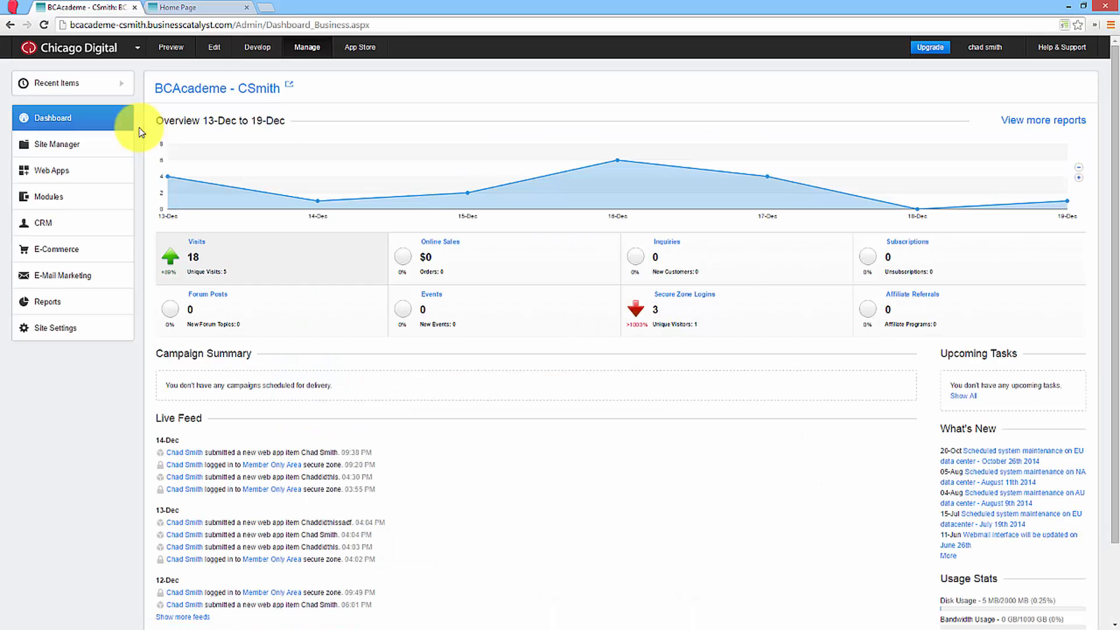
Open the Home Page Slider web app for editing and show its slide layout's HTML.
click(74, 149)
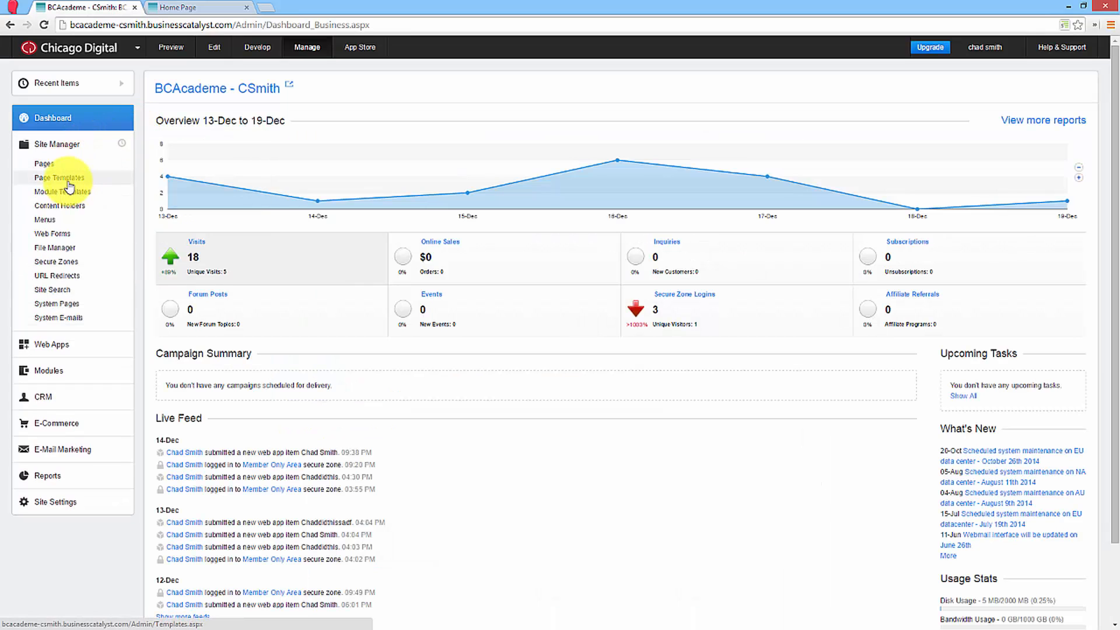
click(69, 146)
click(76, 170)
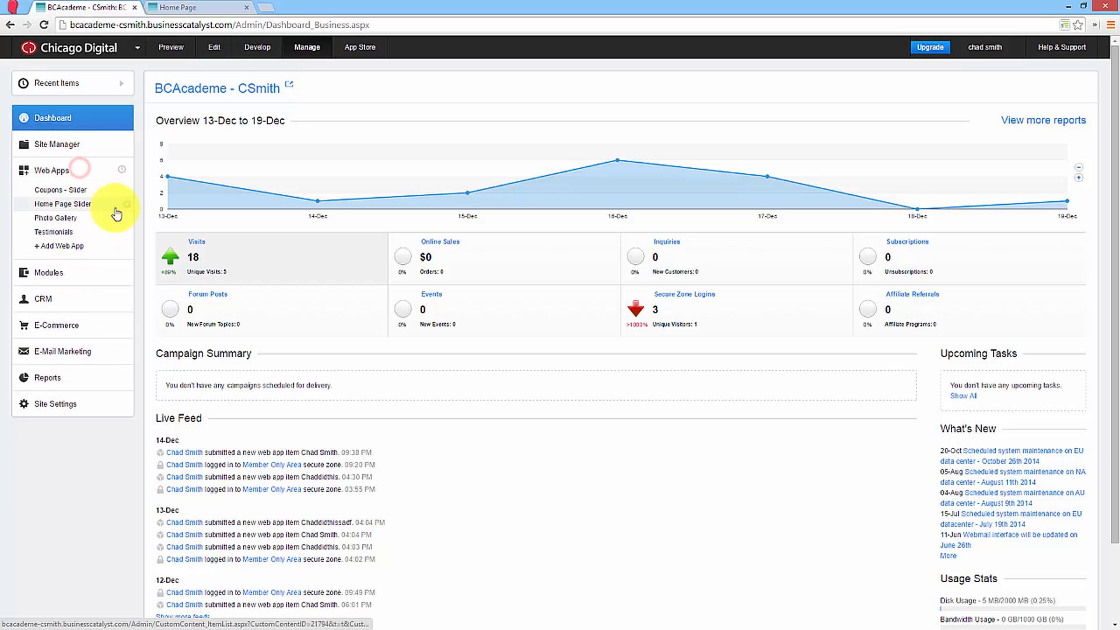
click(125, 207)
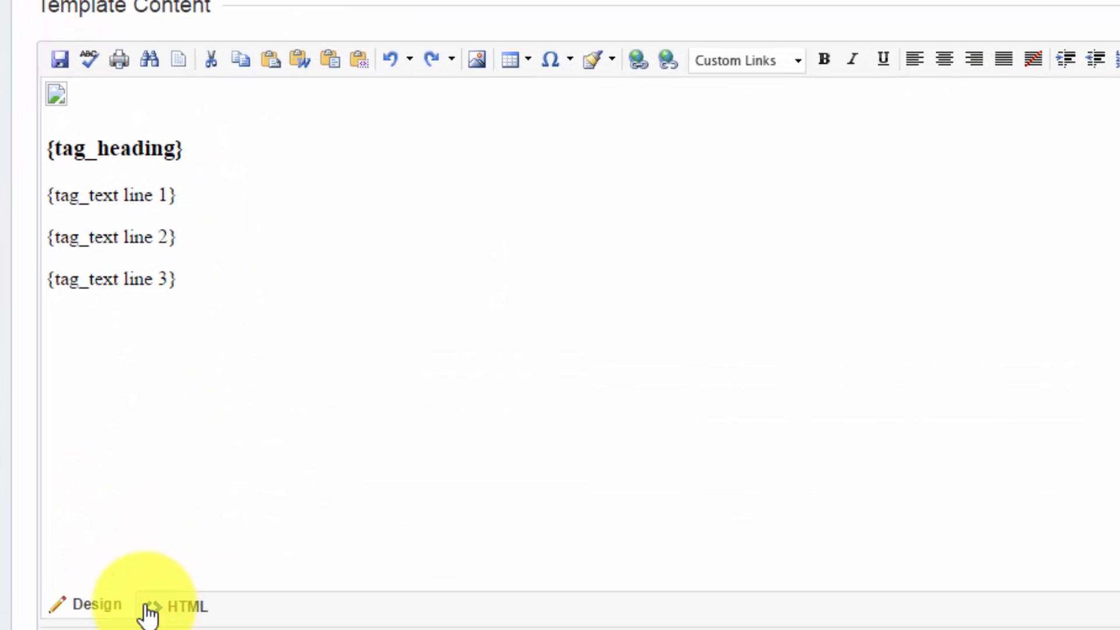
click(153, 627)
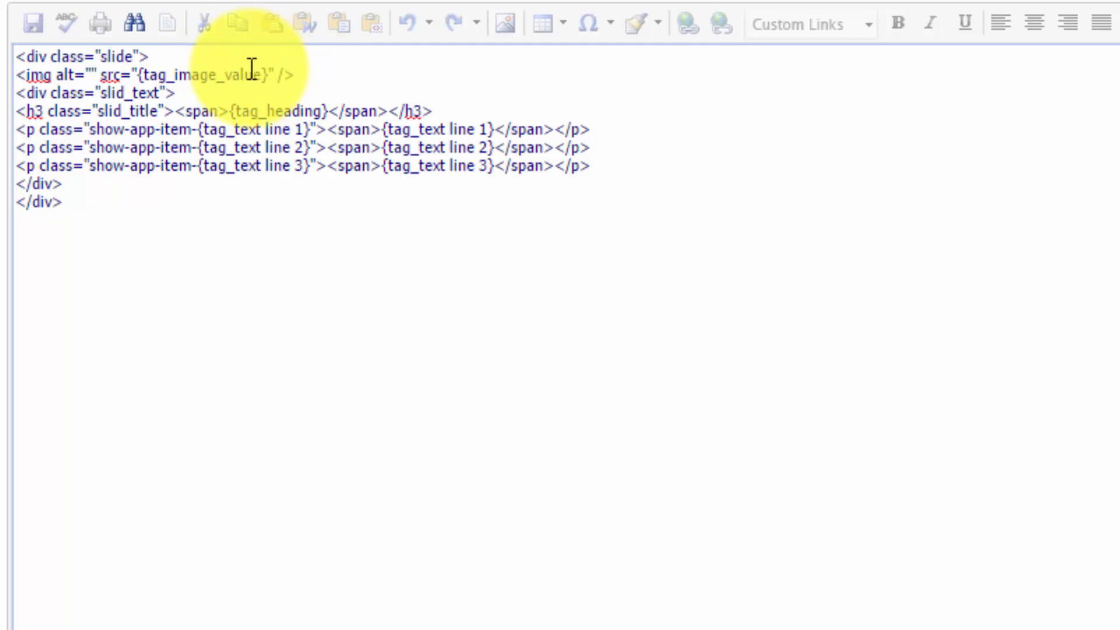
Try {tag_name_nolink} as the slide image's alt value in the layout's HTML and compare it with the live home page slider.
click(92, 75)
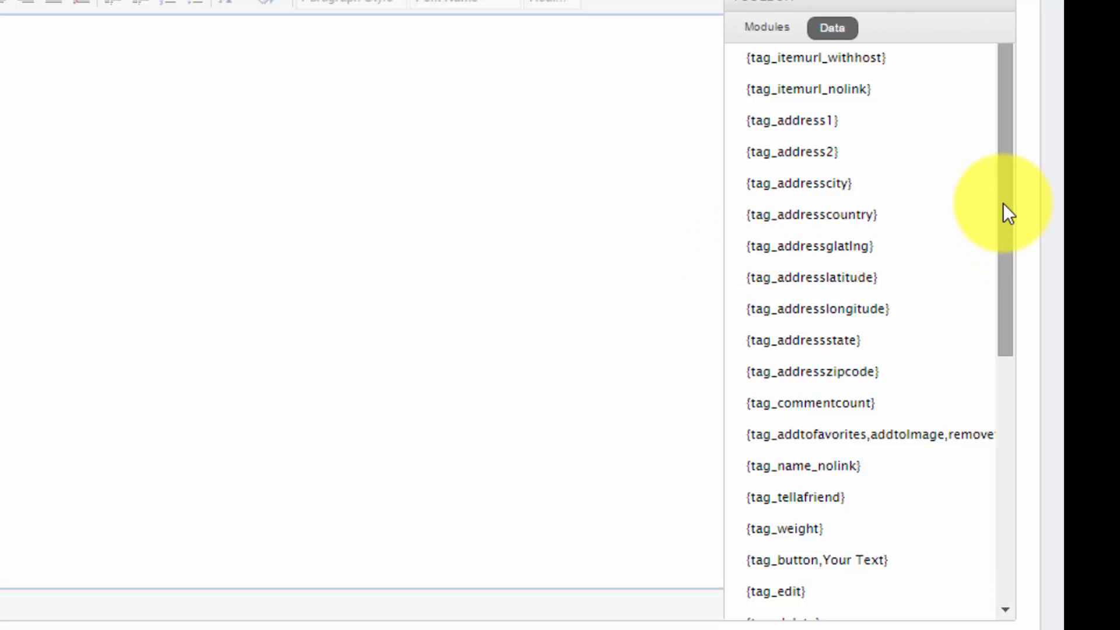
drag(1003, 203, 1003, 256)
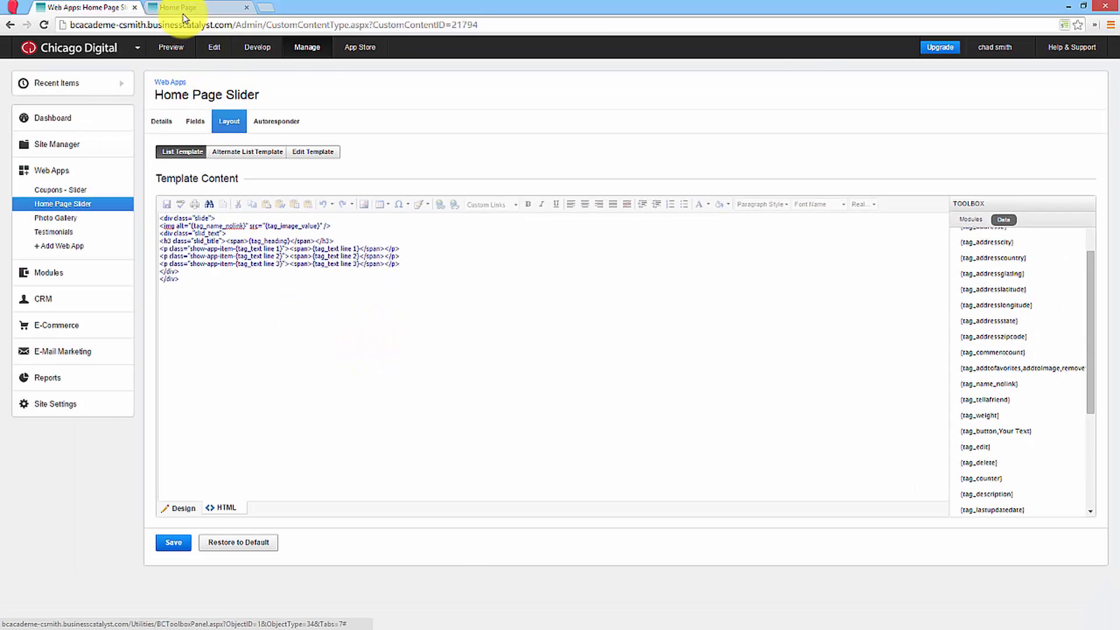
click(182, 8)
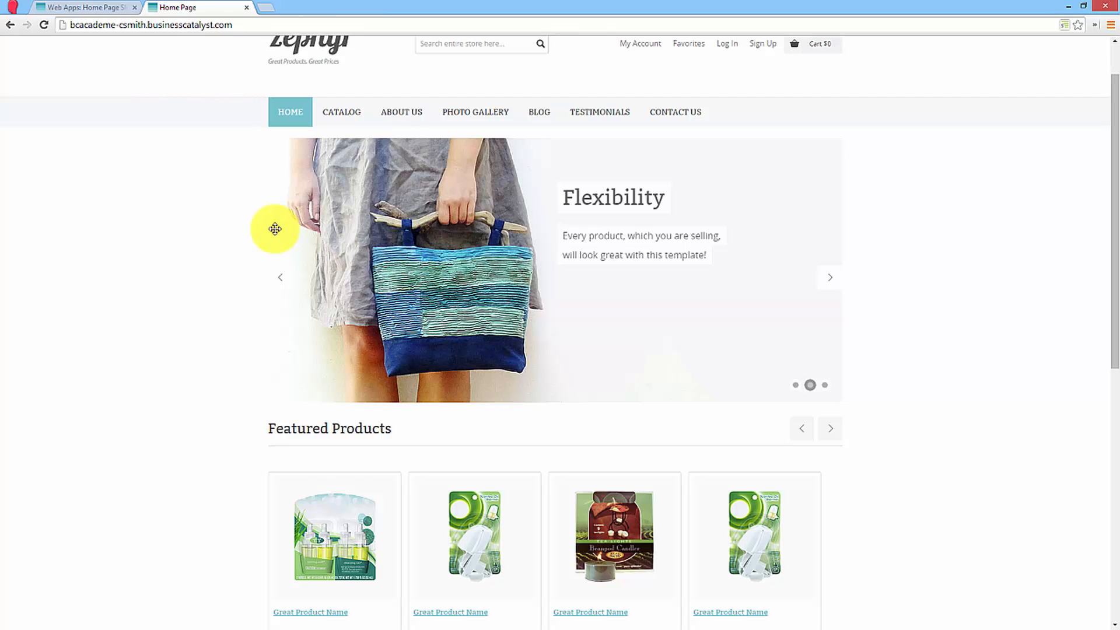
click(107, 9)
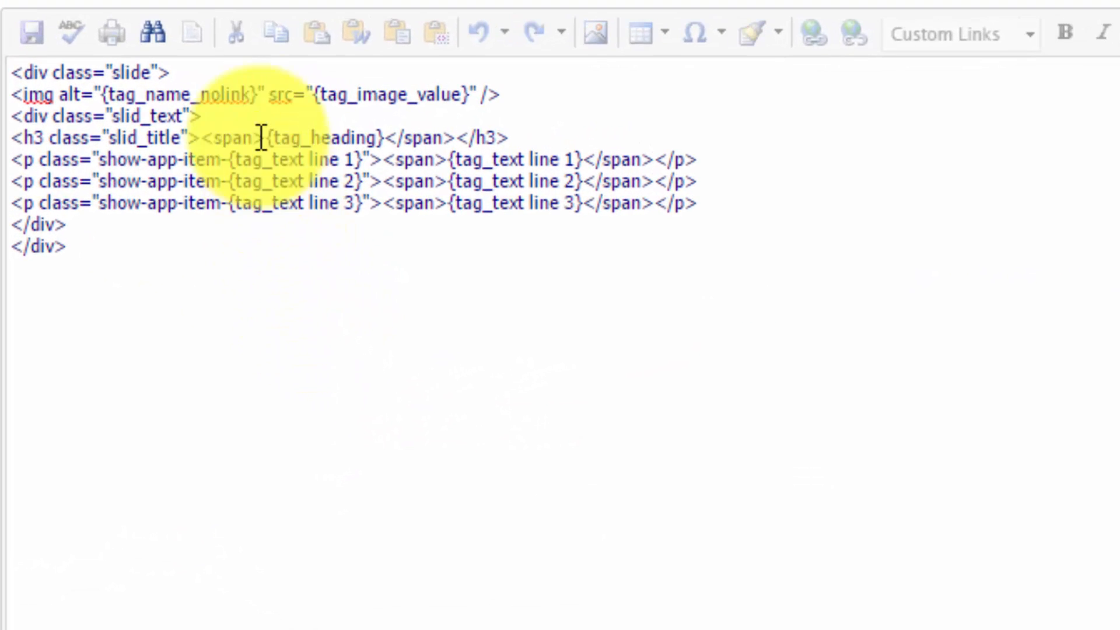
drag(257, 94, 101, 95)
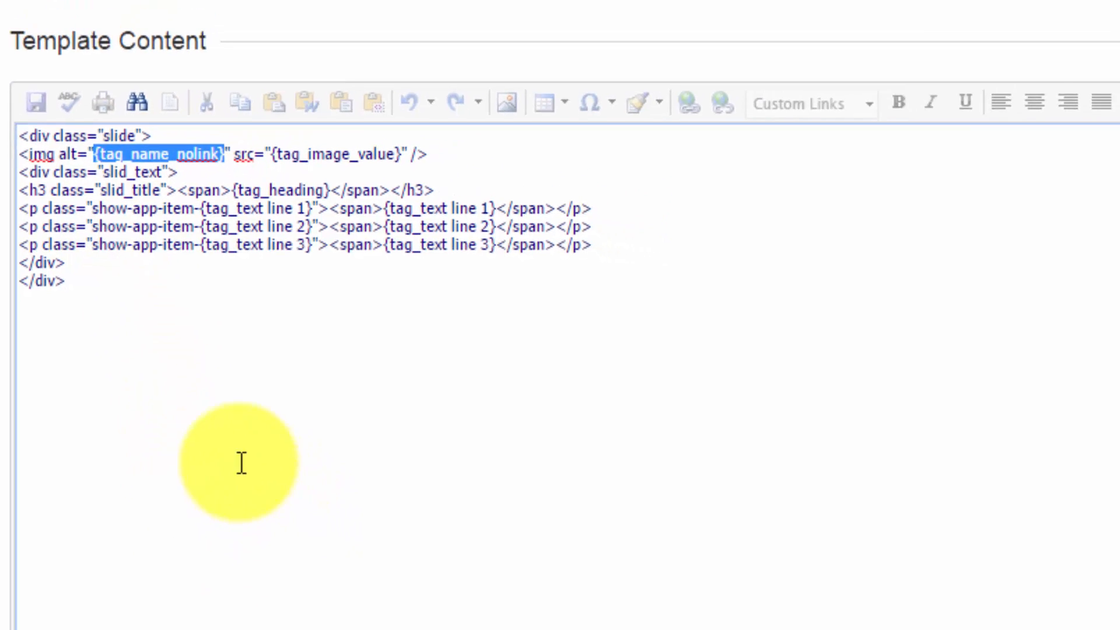
Add a text field named Alt Text to the Home Page Slider web app and save the field.
click(85, 54)
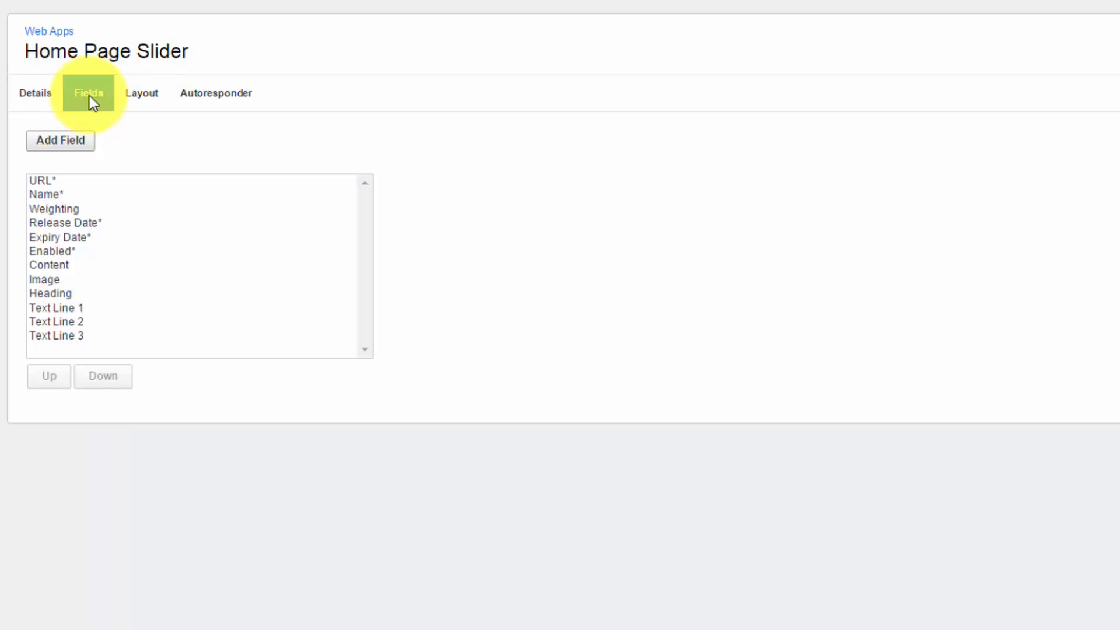
click(73, 143)
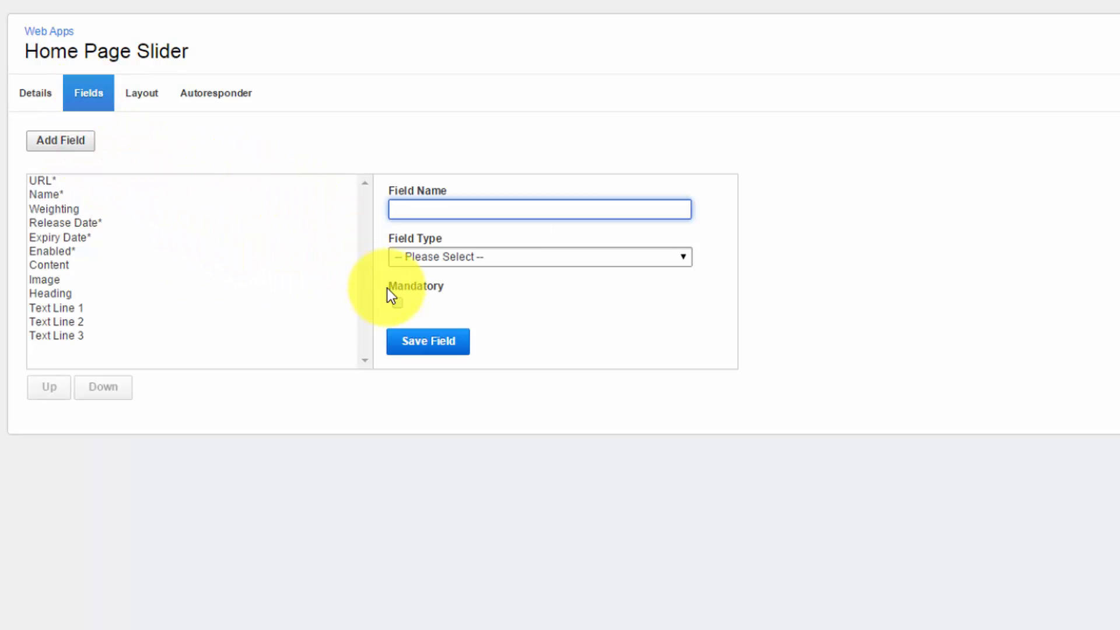
text(Alt Text)
click(429, 261)
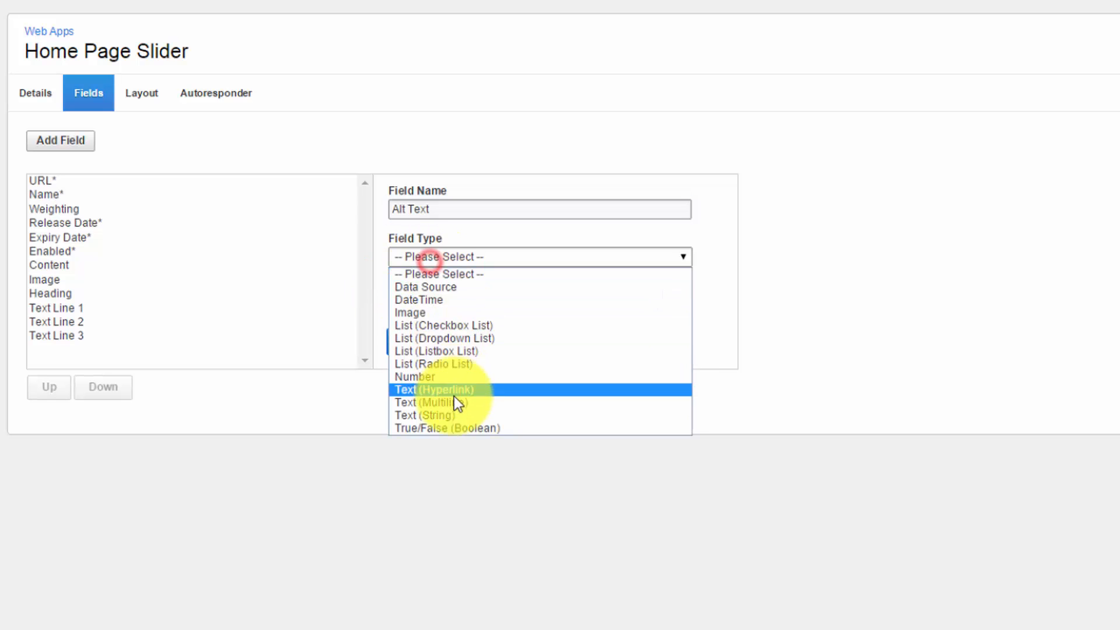
click(454, 397)
click(432, 353)
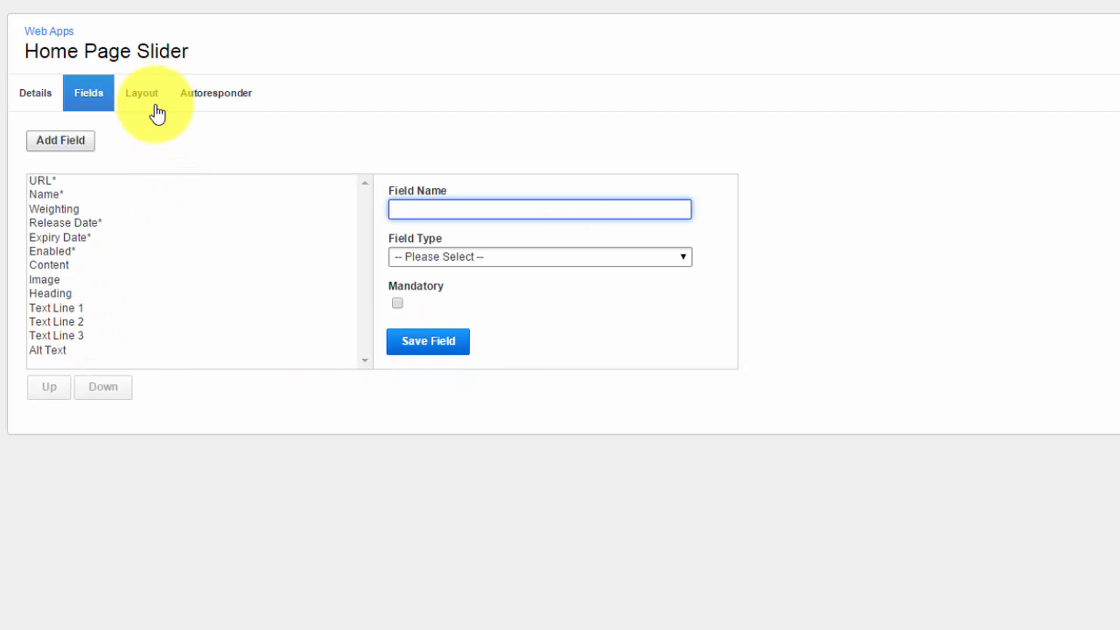
In the Home Page Slider list layout's HTML, insert the Alt Text field's tag as the slide image's alt value and save.
click(141, 93)
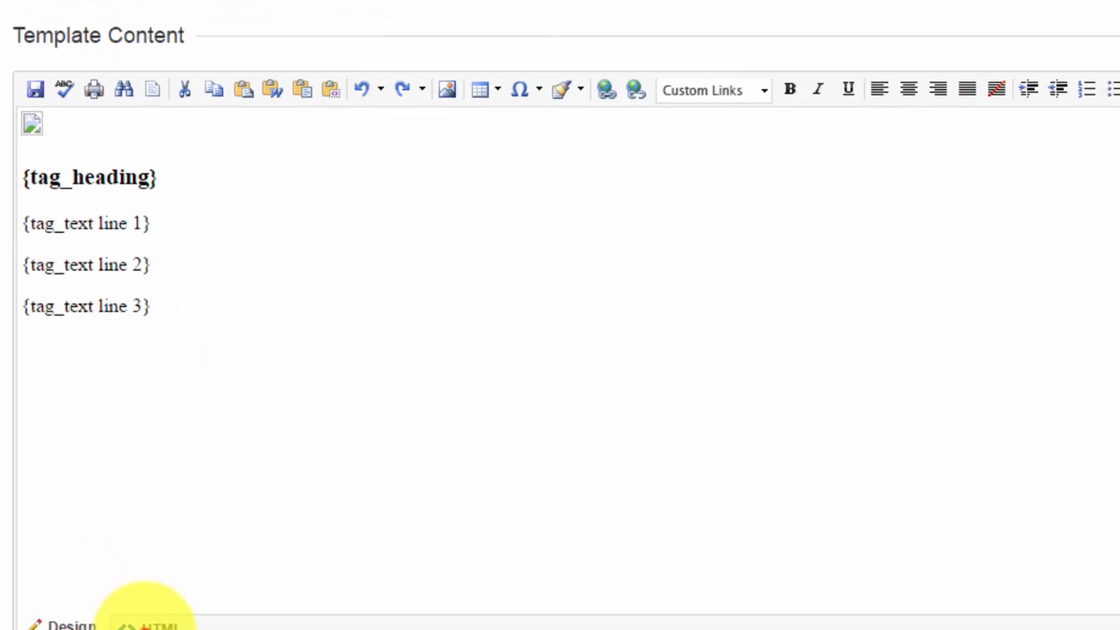
click(136, 626)
click(87, 80)
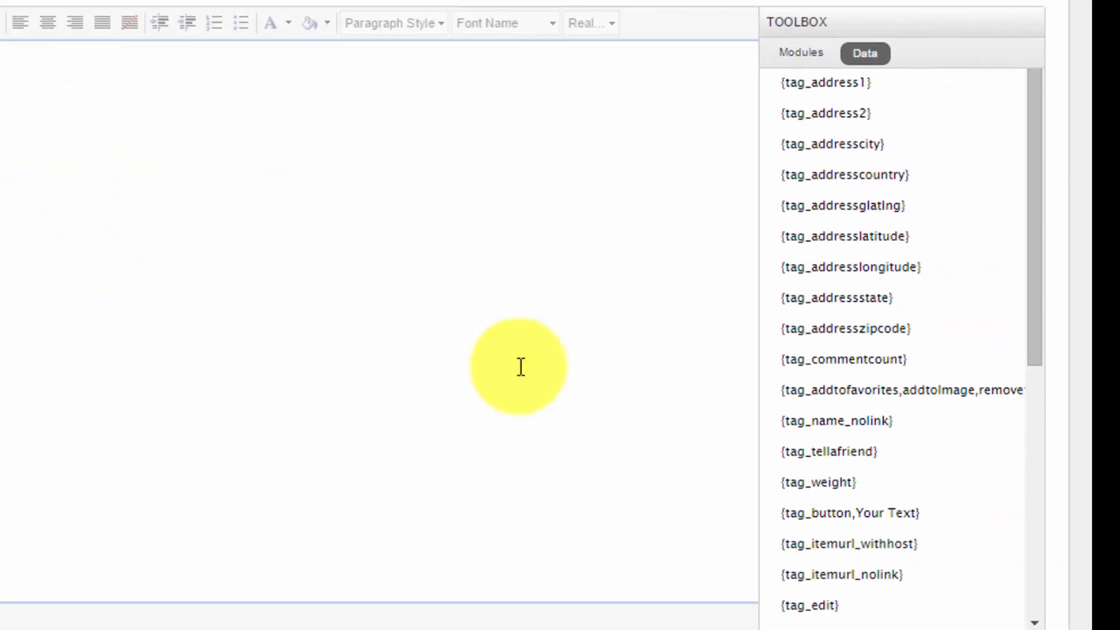
scroll(952, 430, down, 4)
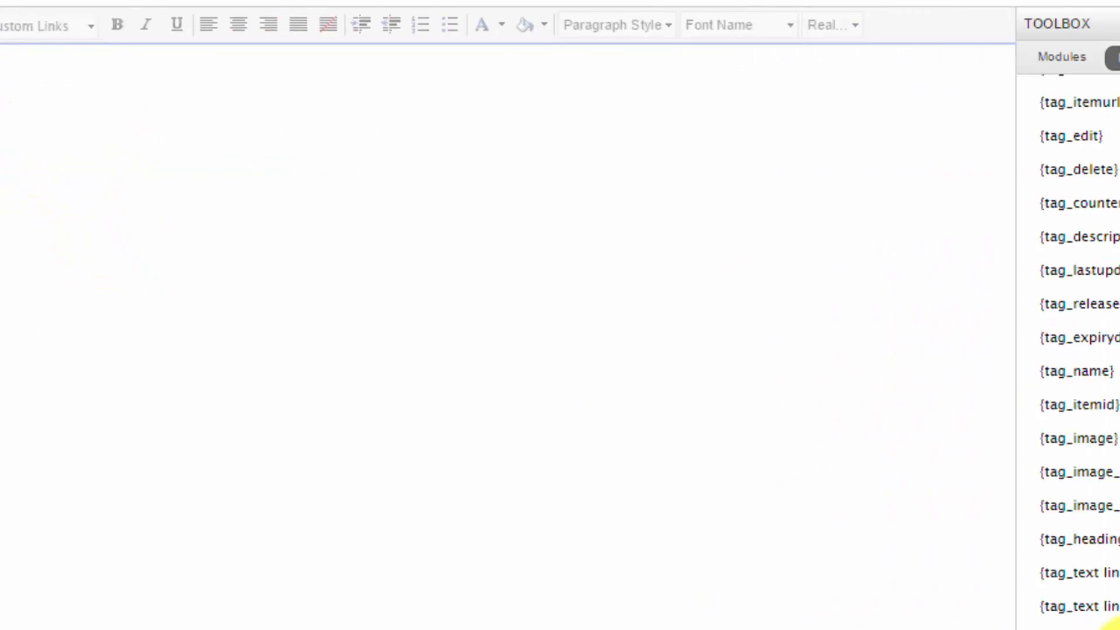
click(844, 608)
click(166, 575)
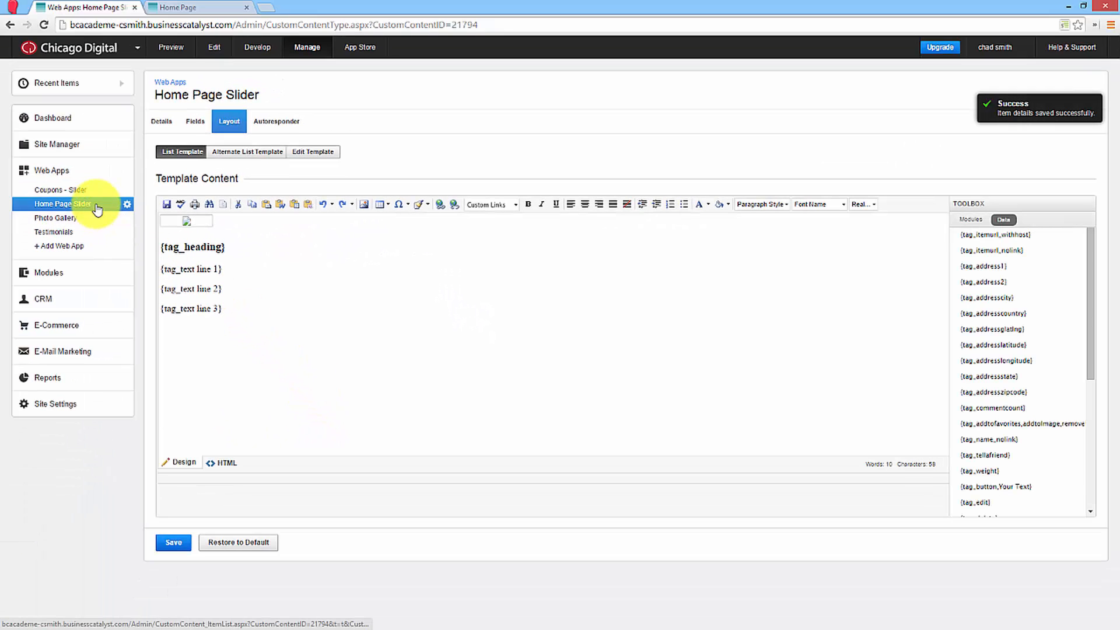
Open Home Page Slider item 3, check its slide on the live home page, and save its Alt Text as "Woman on beach at sunset".
click(95, 205)
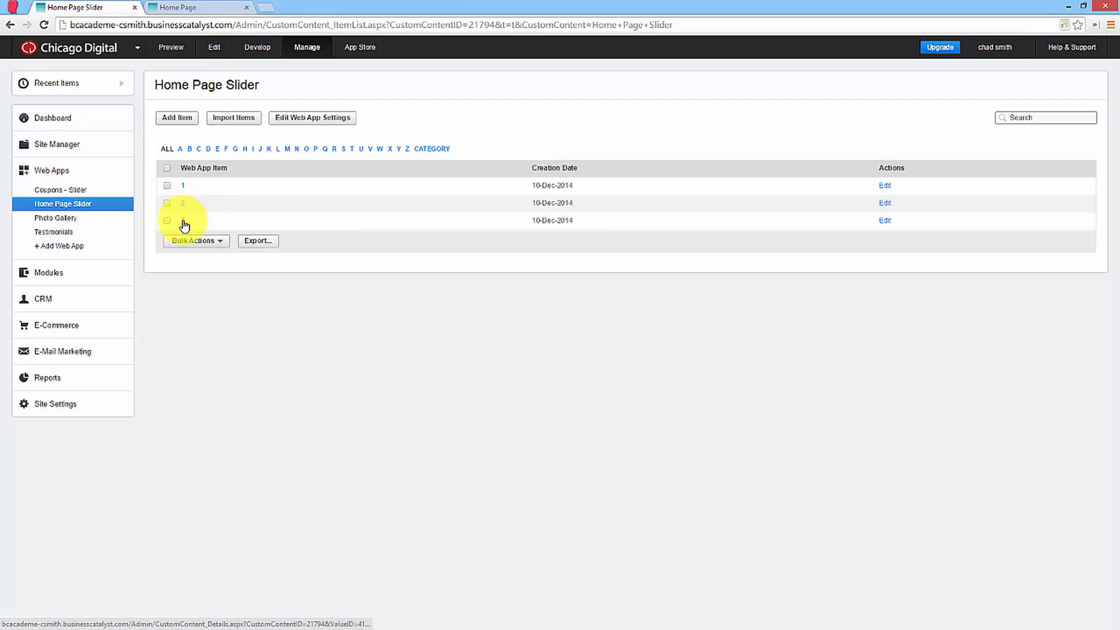
click(183, 222)
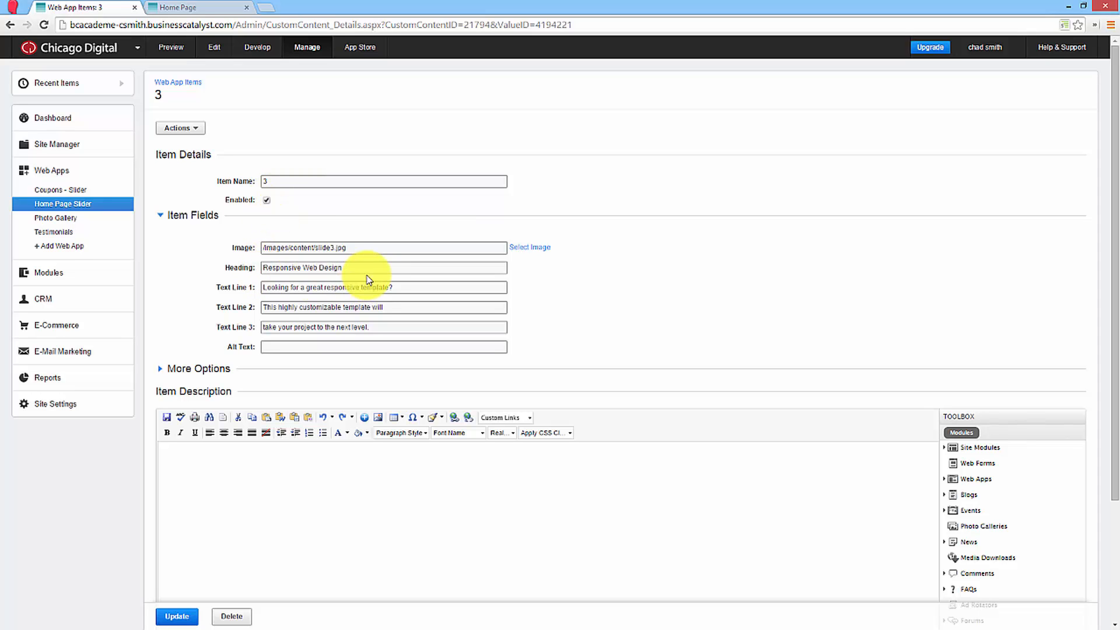
click(178, 8)
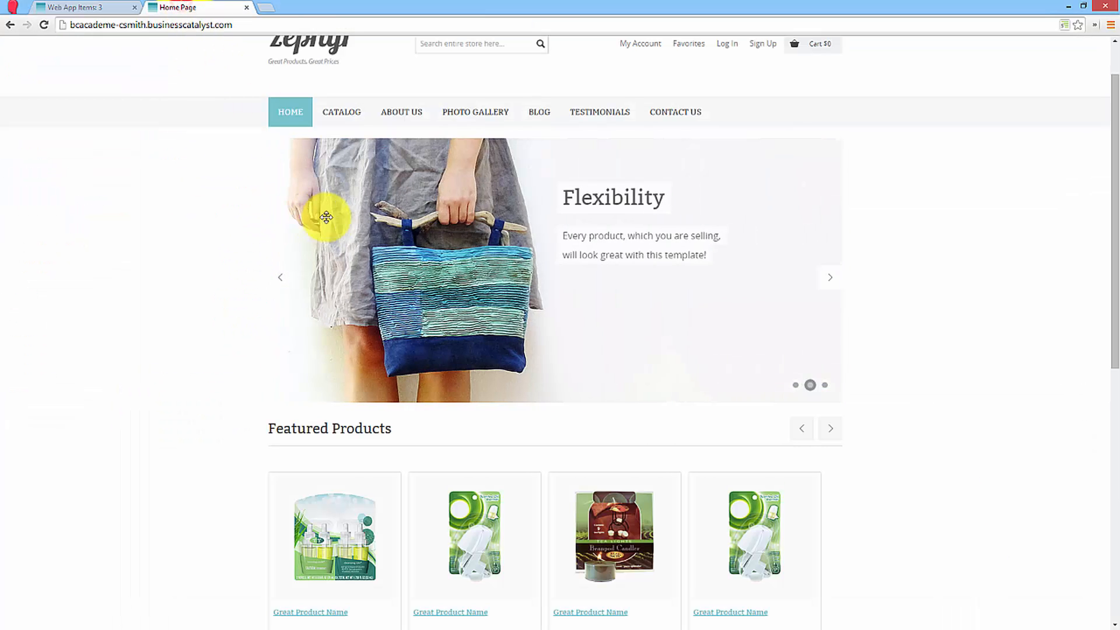
click(282, 279)
click(282, 279)
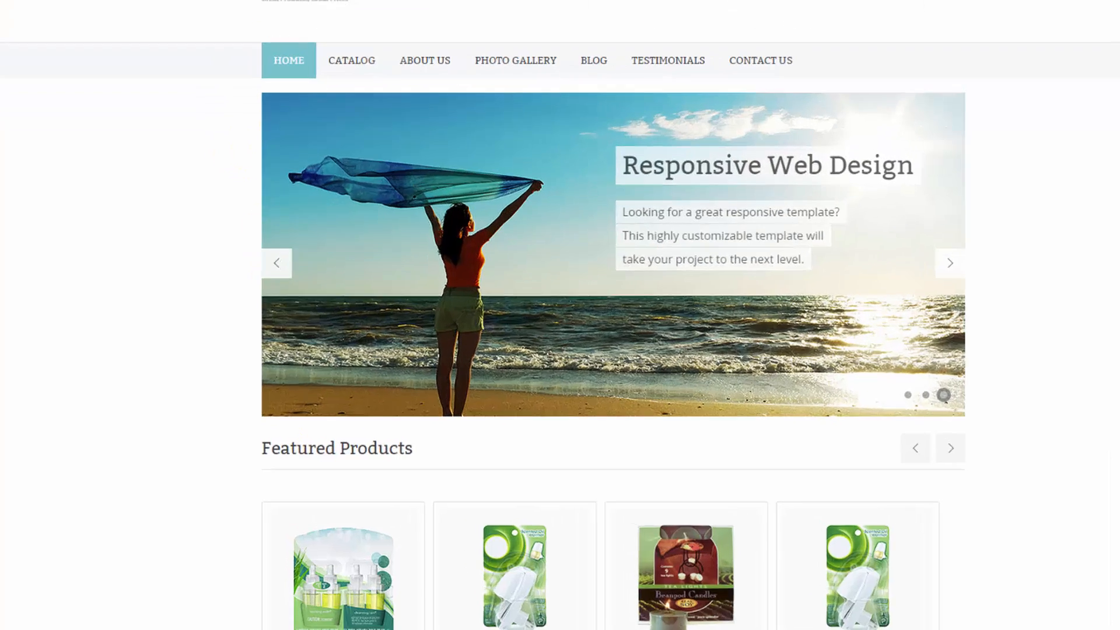
click(88, 8)
click(398, 358)
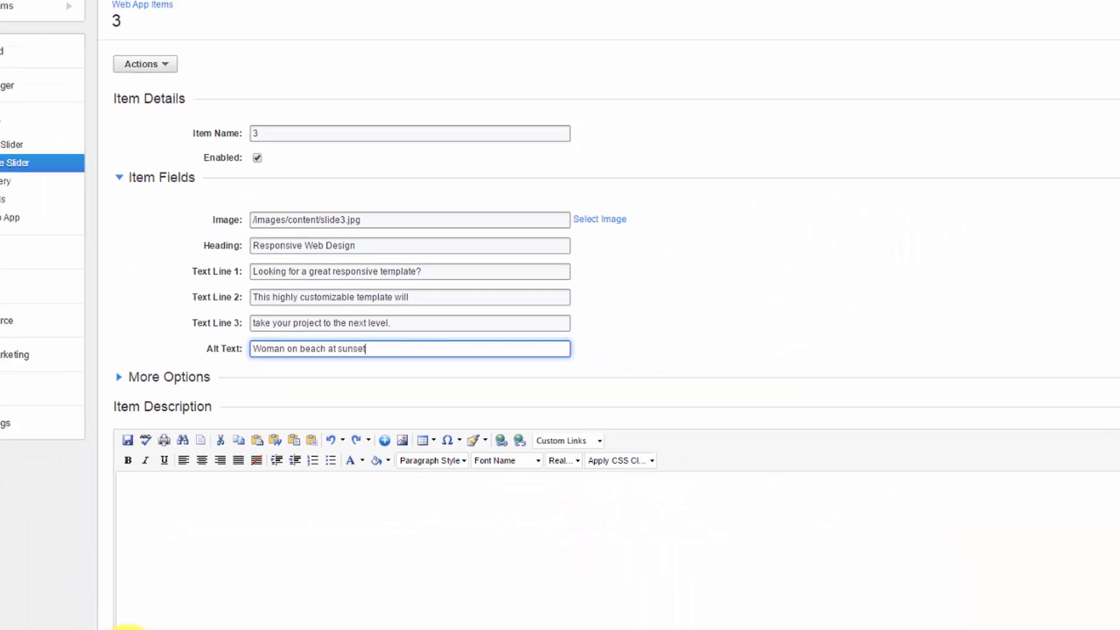
click(130, 627)
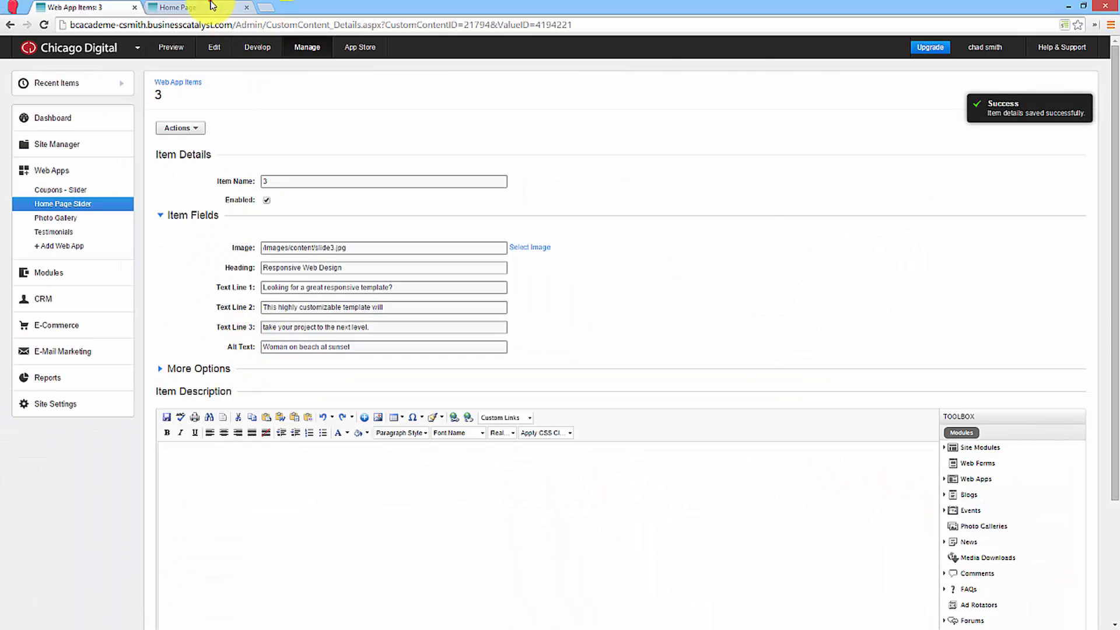
Reload the live home page and inspect the alt attribute of the Responsive Web Design slide's image in the page code.
click(212, 6)
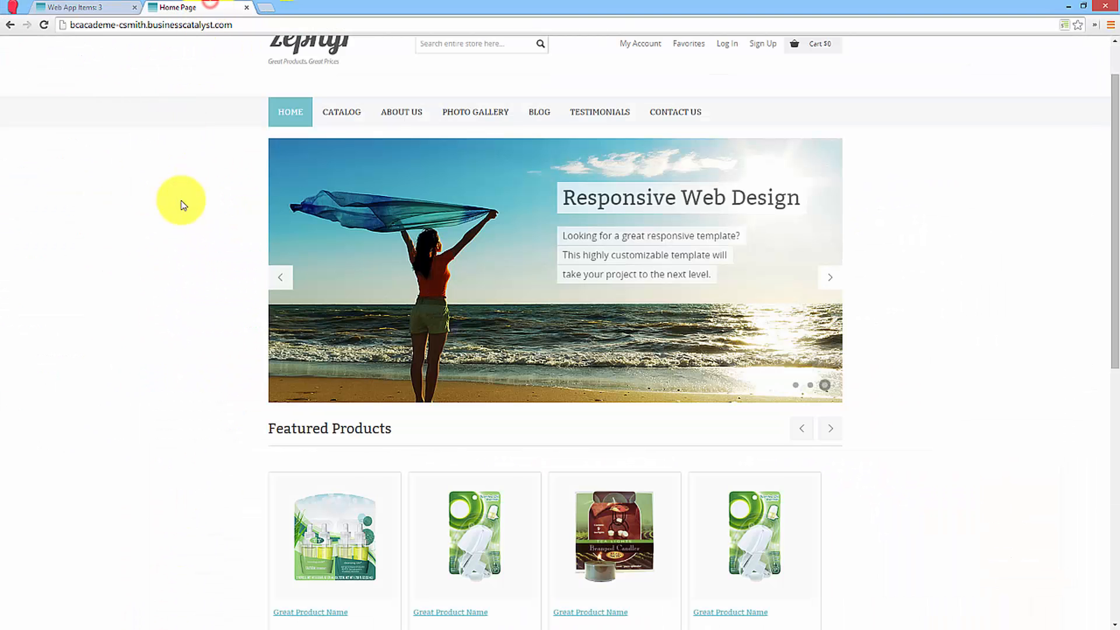
right_click(183, 205)
click(210, 236)
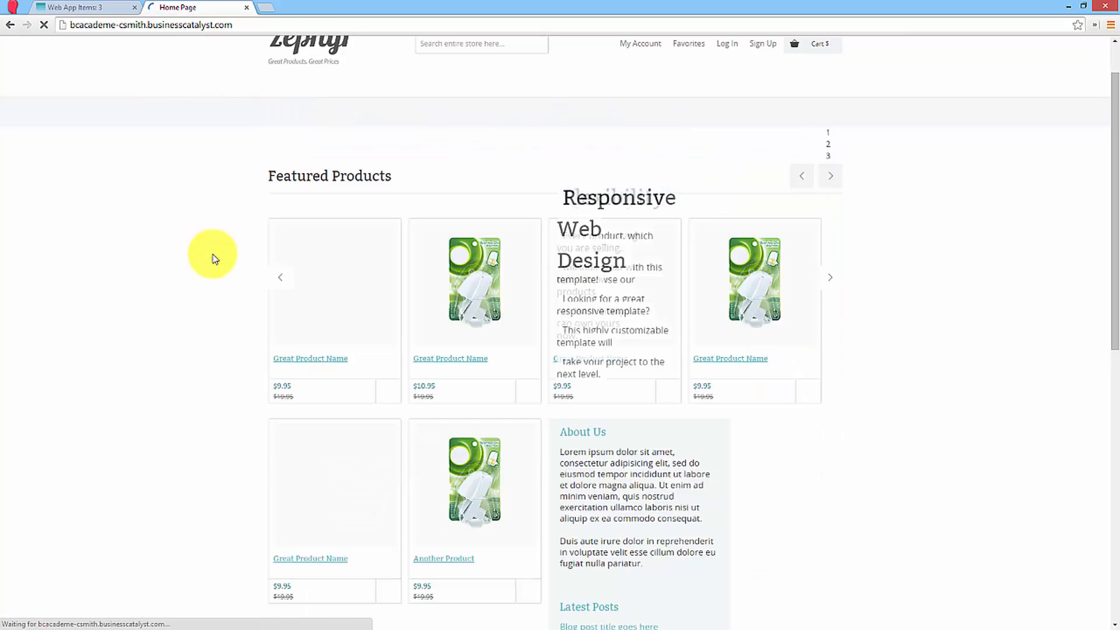
click(284, 280)
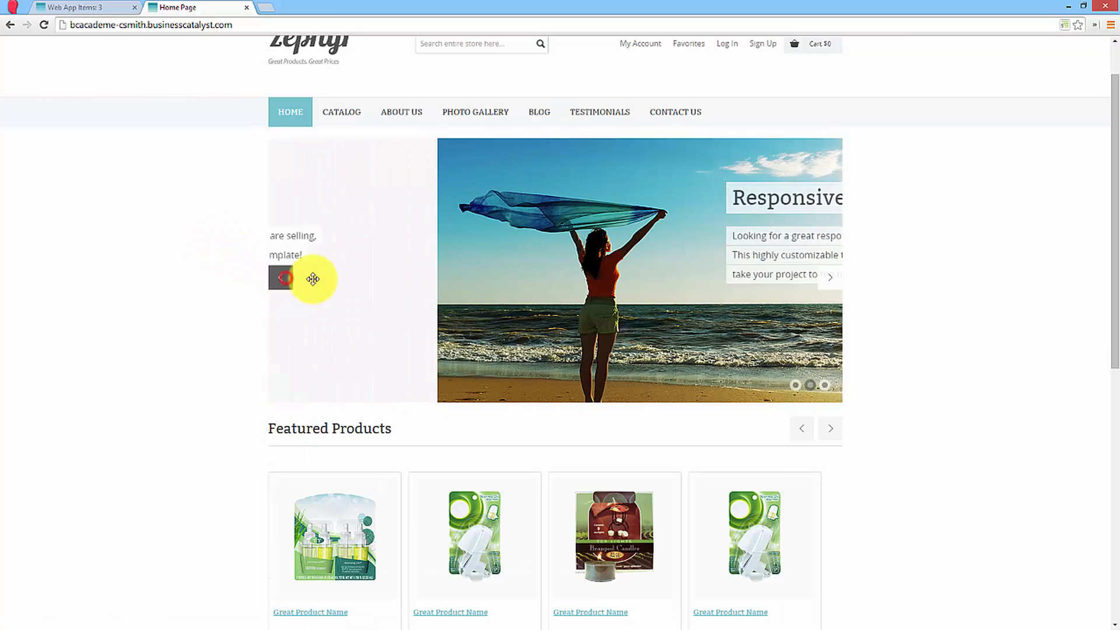
click(834, 284)
right_click(529, 256)
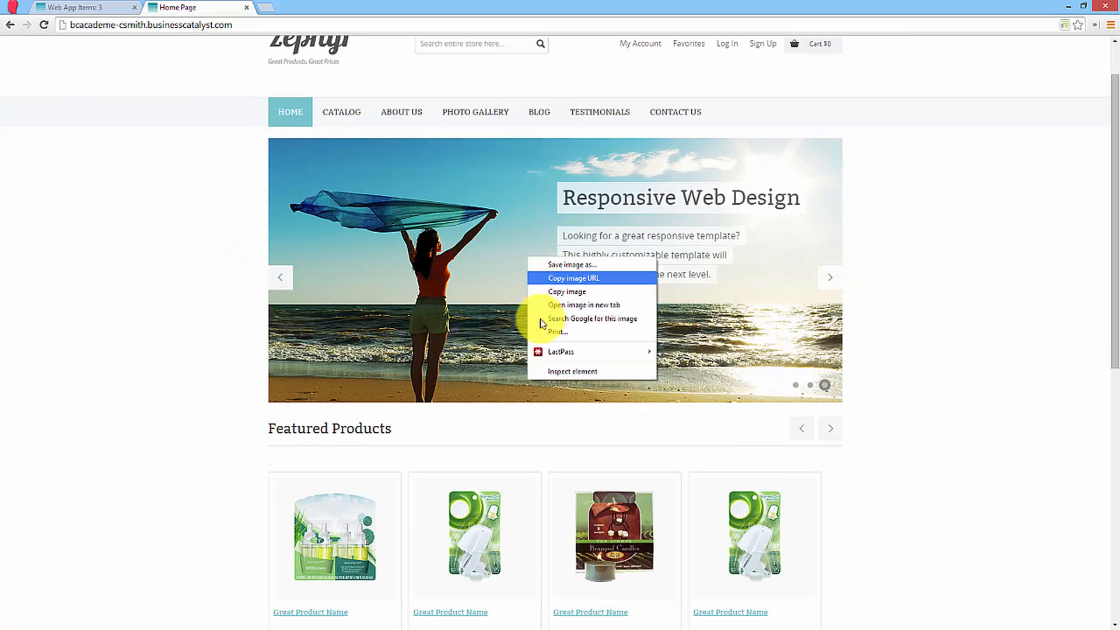
click(536, 367)
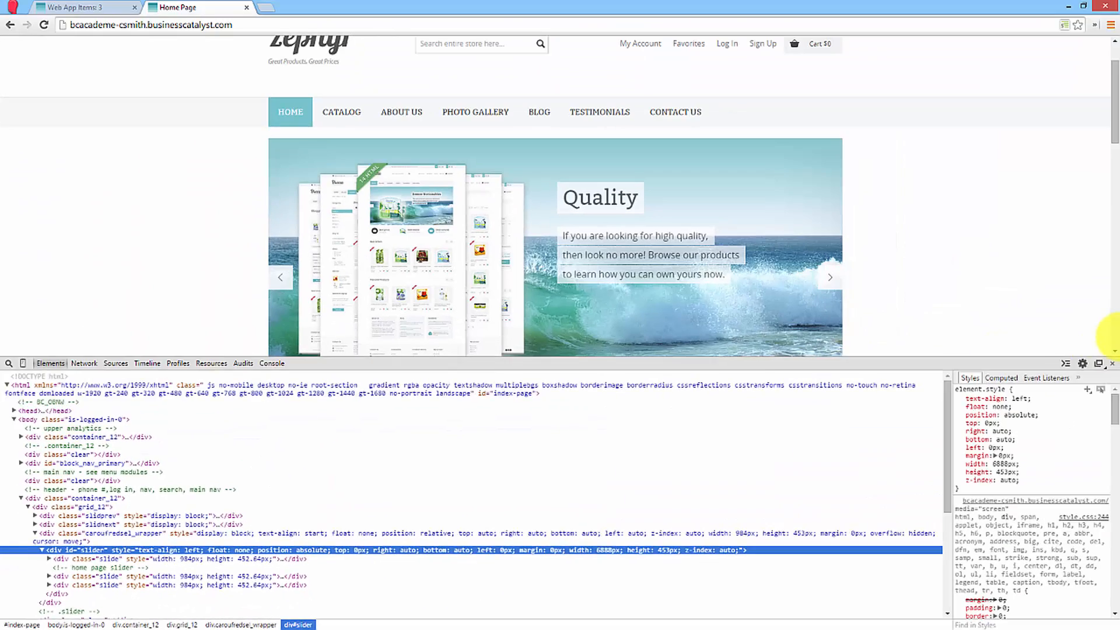
click(1112, 363)
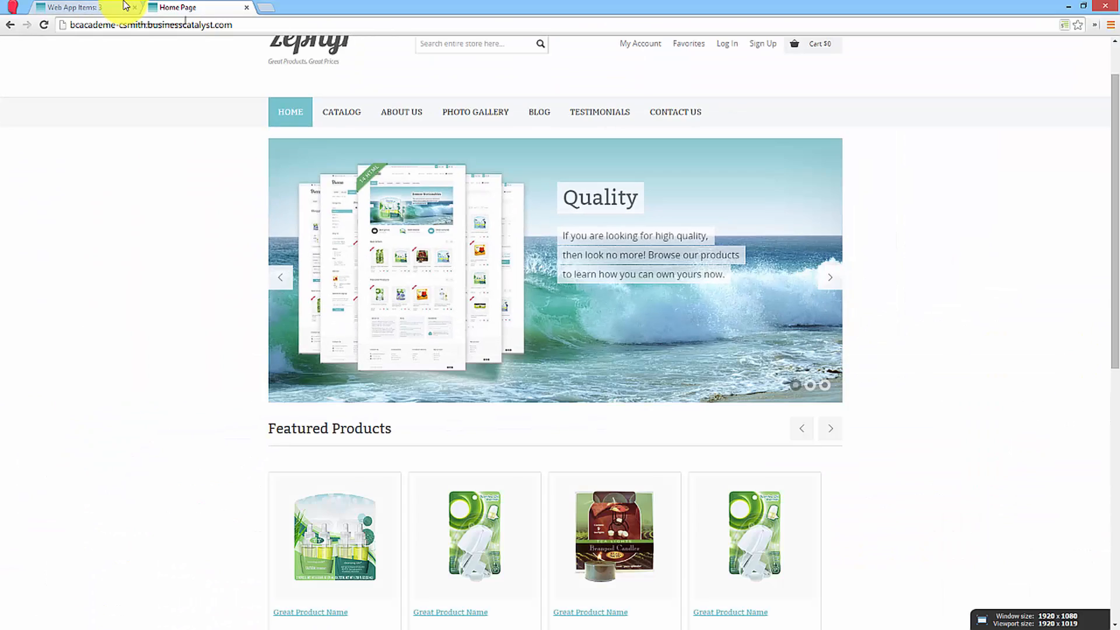